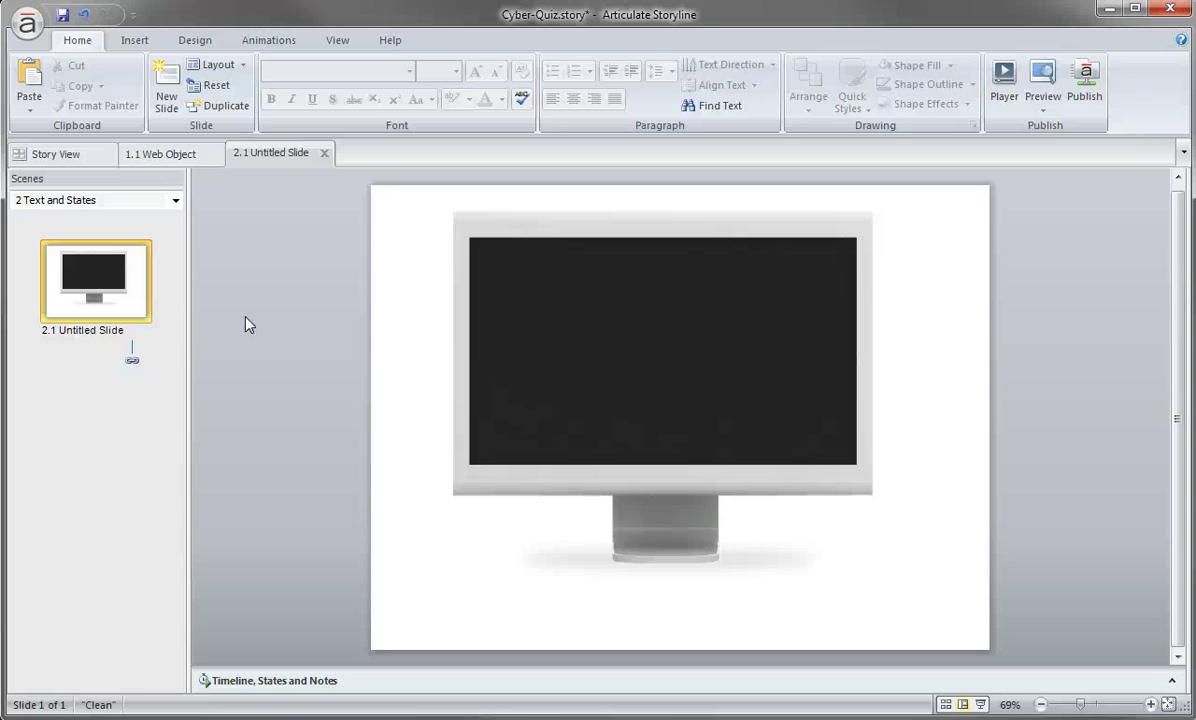
# Step: Lock the Picture 1 monitor image on the timeline of slide 2.1
pyautogui.click(258, 681)
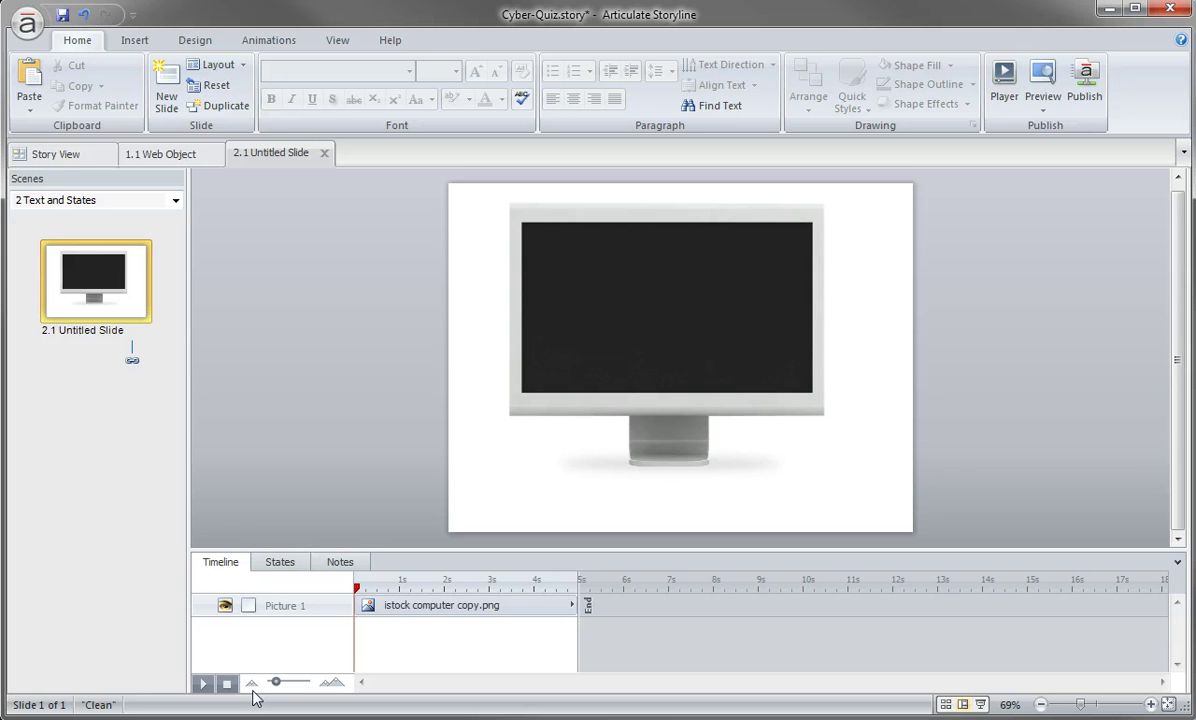
pyautogui.click(591, 407)
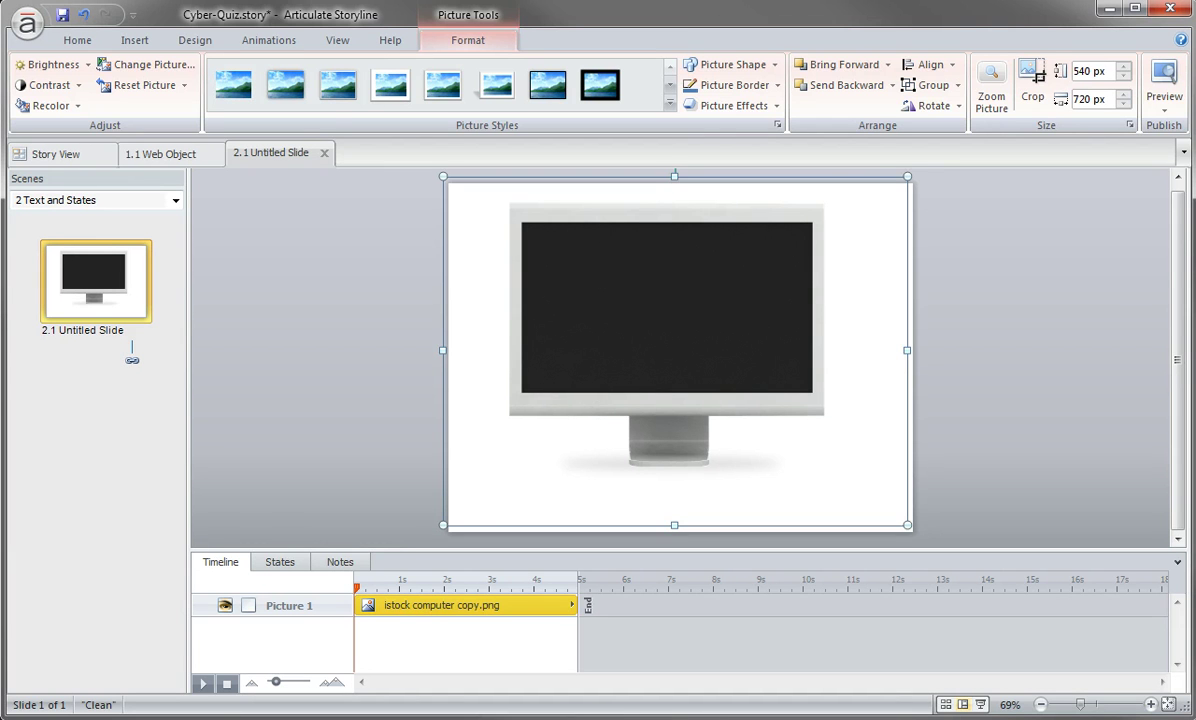
pyautogui.click(248, 606)
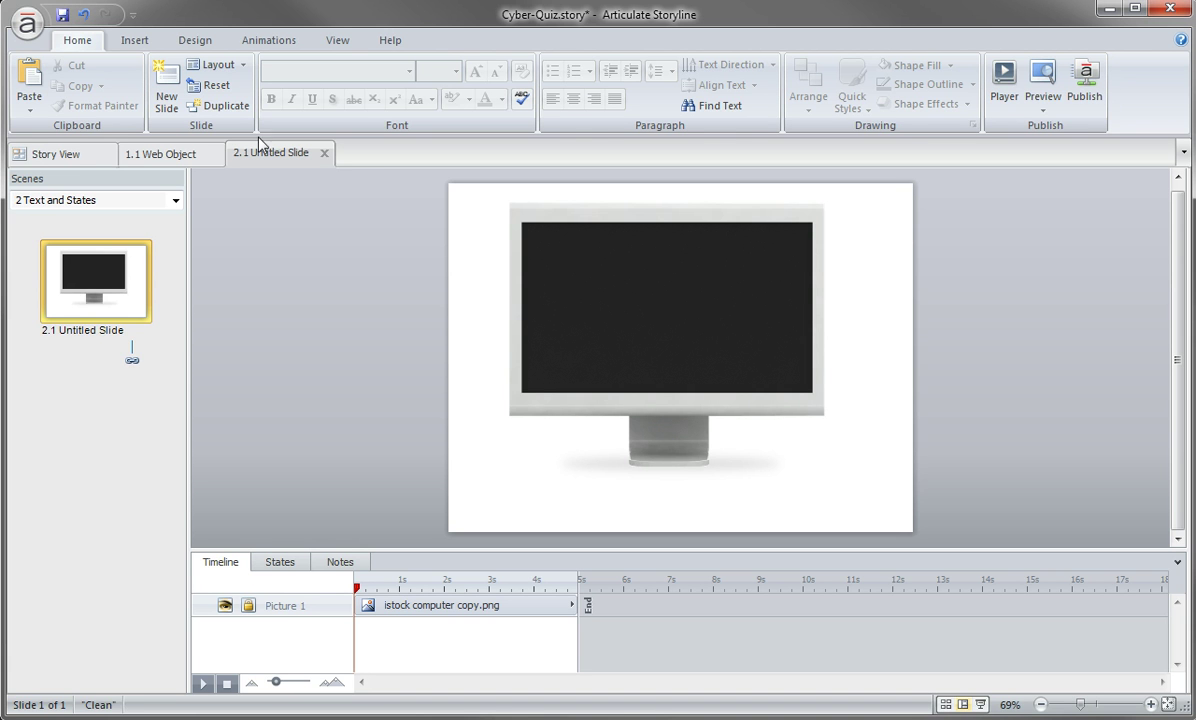
# Step: Draw a text box over the monitor screen, paste the security breaches paragraph, and shrink it to 24 pt
pyautogui.click(132, 41)
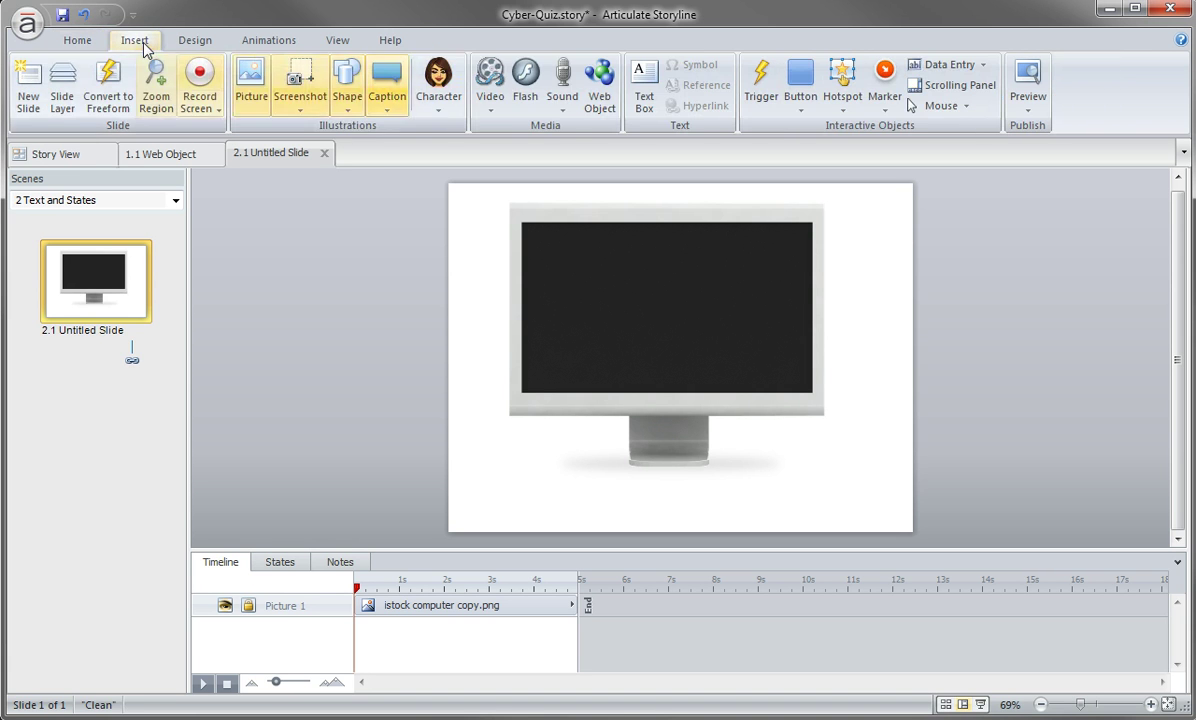
pyautogui.click(642, 100)
pyautogui.moveTo(511, 229)
pyautogui.mouseDown()
pyautogui.moveTo(752, 345)
pyautogui.moveTo(804, 328)
pyautogui.mouseUp()
pyautogui.write('Security breaches are costly and the number of attacks is on the rise. Be in the know and take the security quiz.')
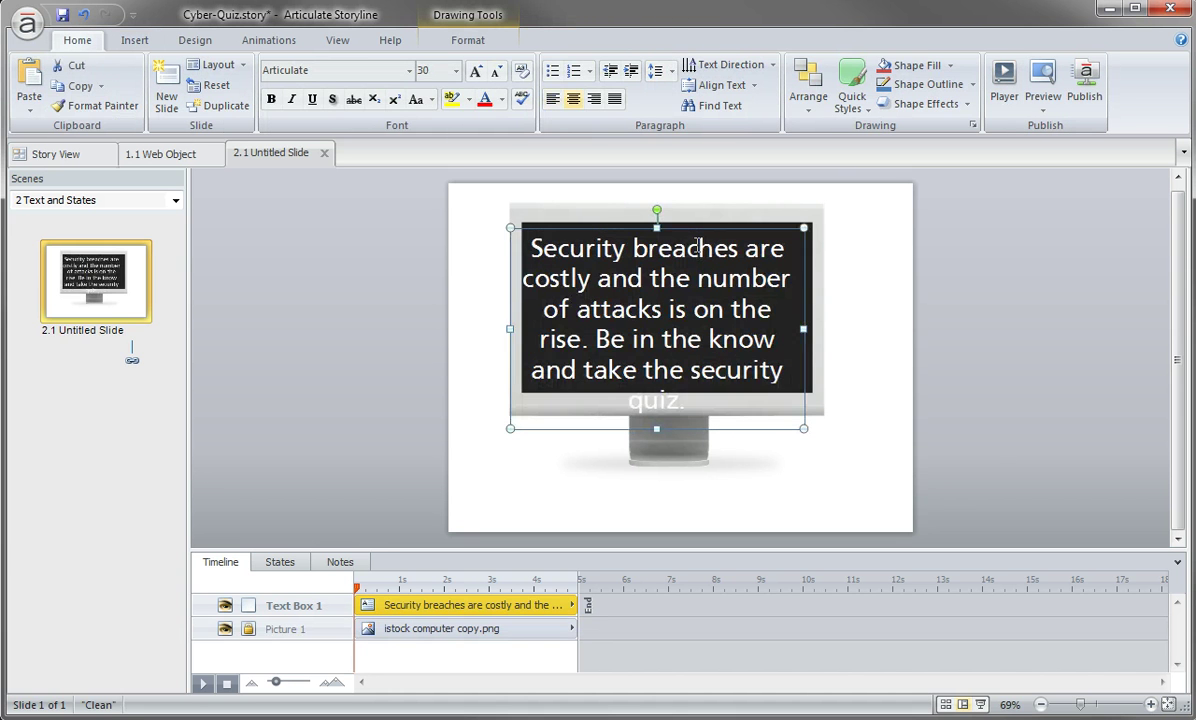
pyautogui.click(494, 74)
pyautogui.click(494, 74)
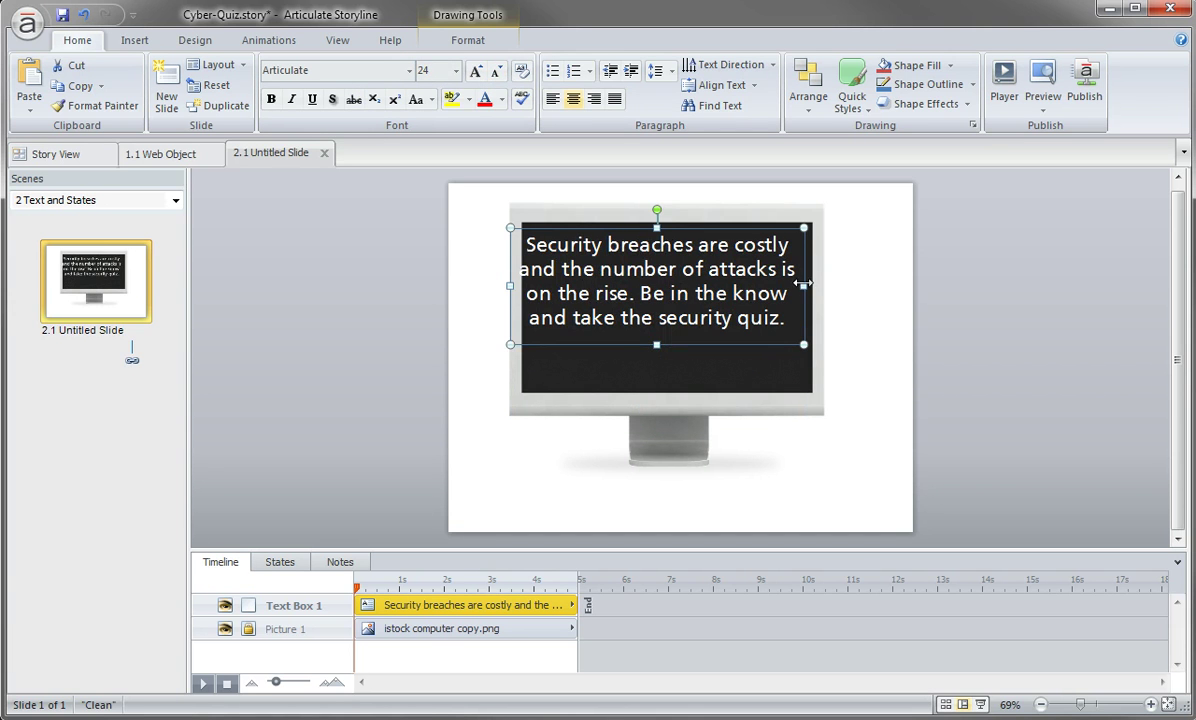
# Step: Narrow and nudge the text box so the paragraph fits inside the monitor screen
pyautogui.moveTo(806, 285); pyautogui.dragTo(778, 283)
pyautogui.moveTo(668, 228); pyautogui.dragTo(683, 233)
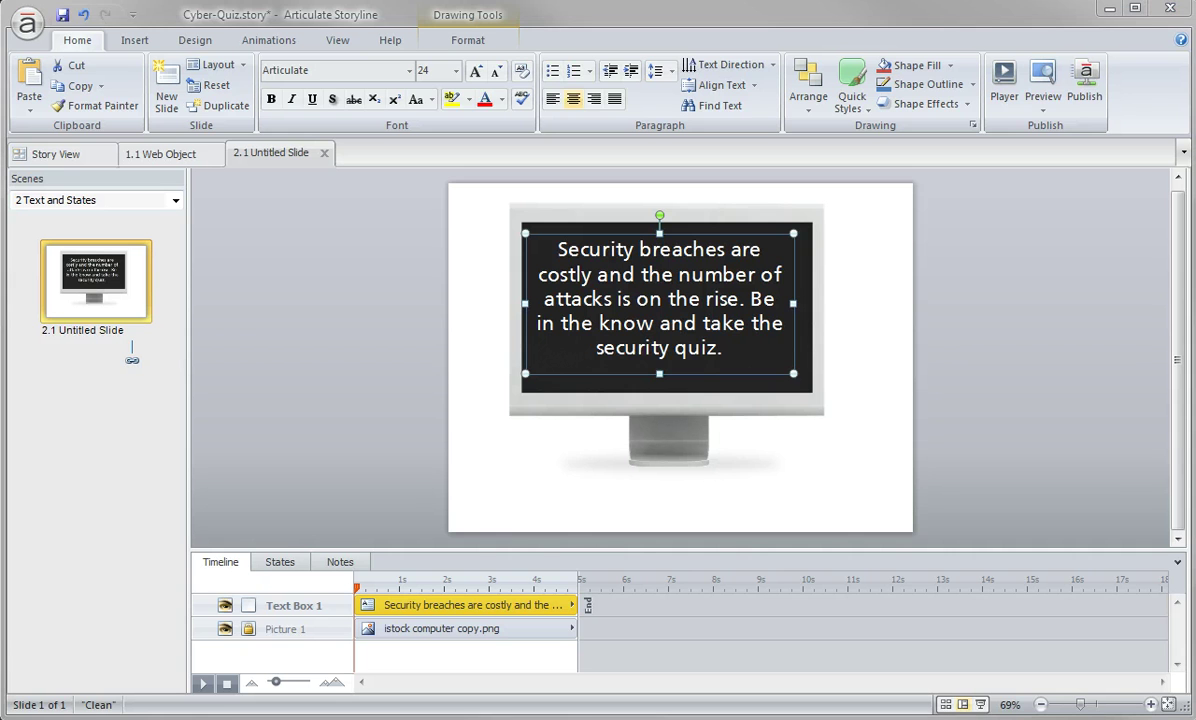
pyautogui.click(323, 317)
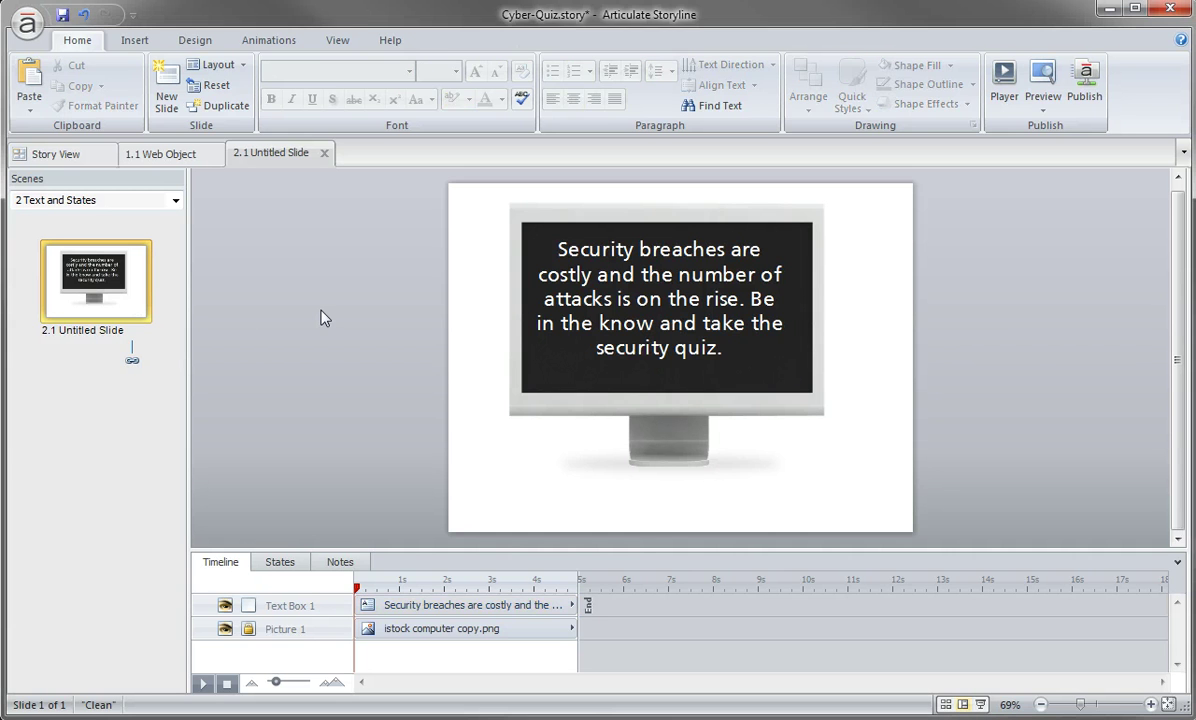
pyautogui.click(548, 298)
pyautogui.click(562, 376)
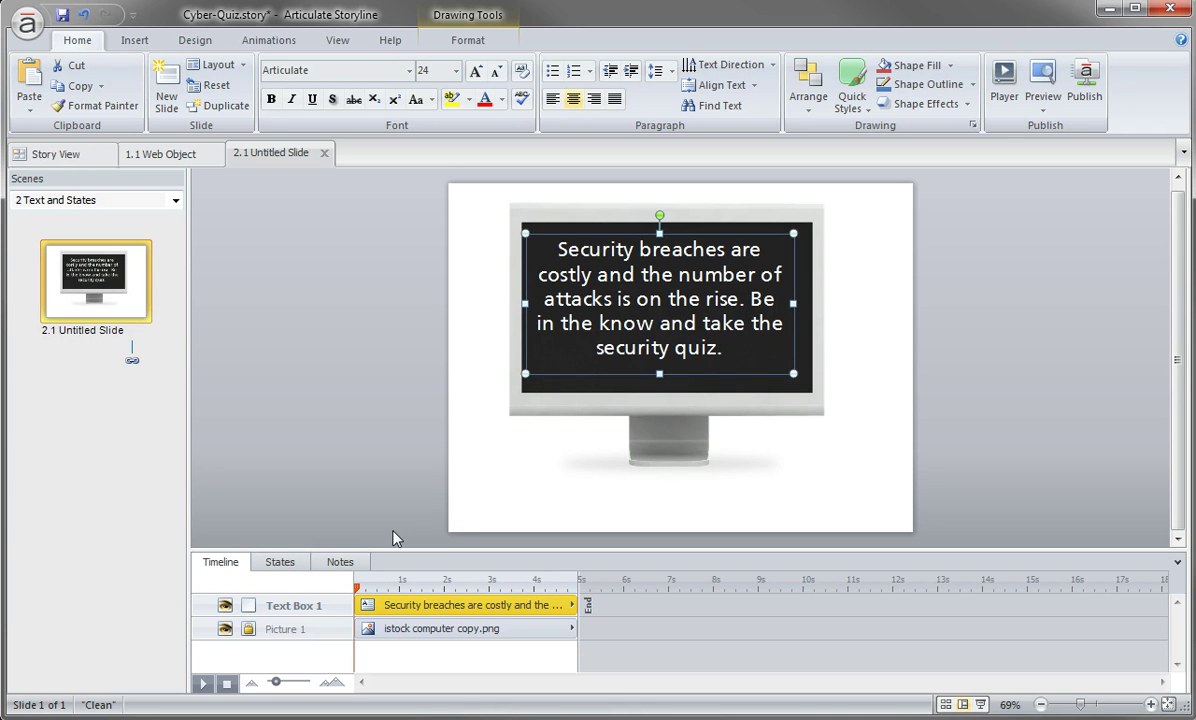
# Step: Add a new state named 'part2' to the text box
pyautogui.click(280, 564)
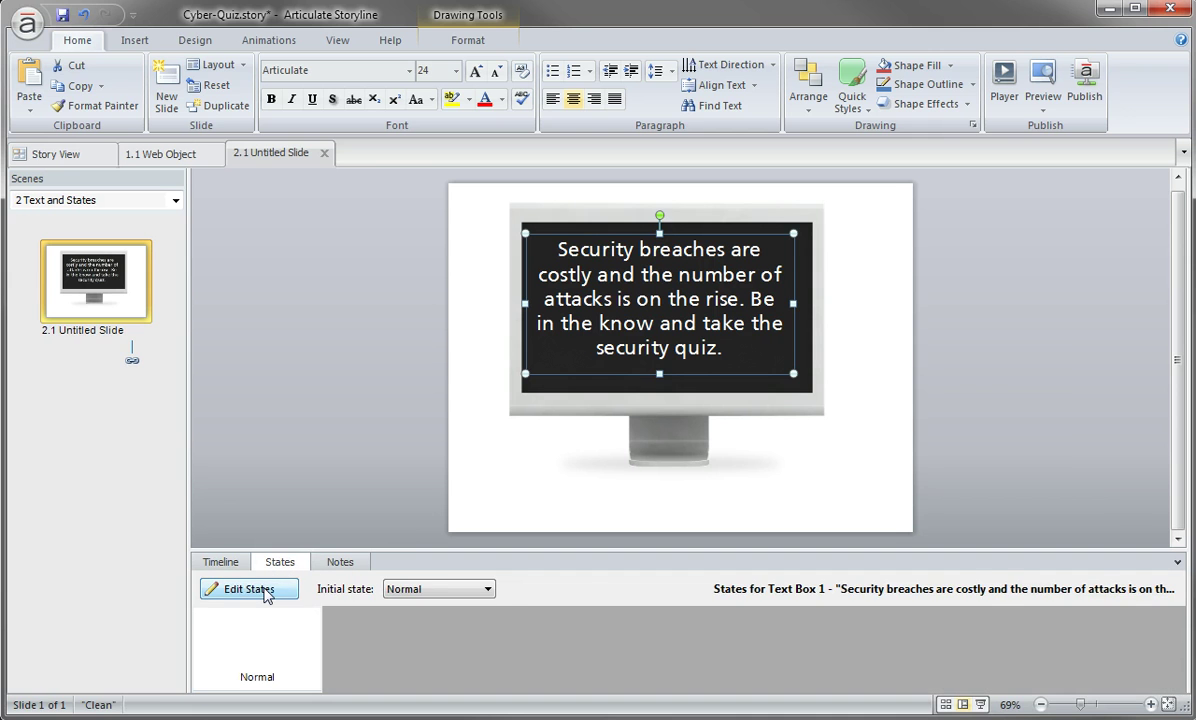
pyautogui.click(250, 589)
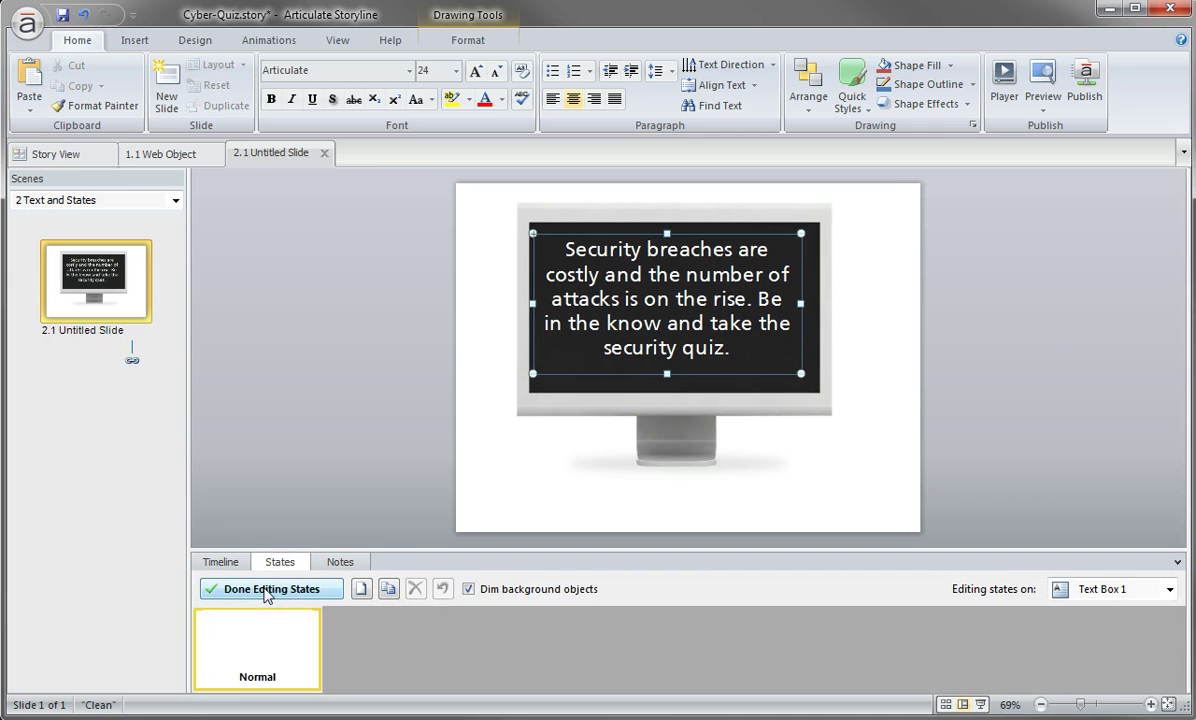
pyautogui.click(361, 590)
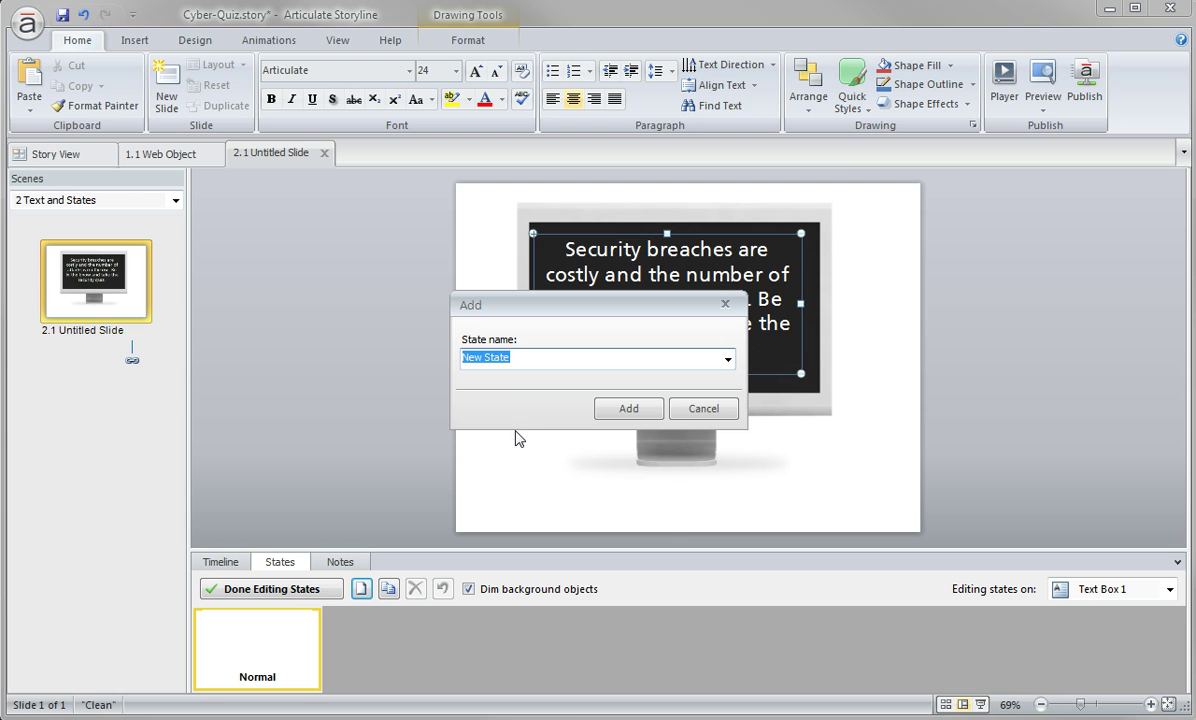
pyautogui.write('part2')
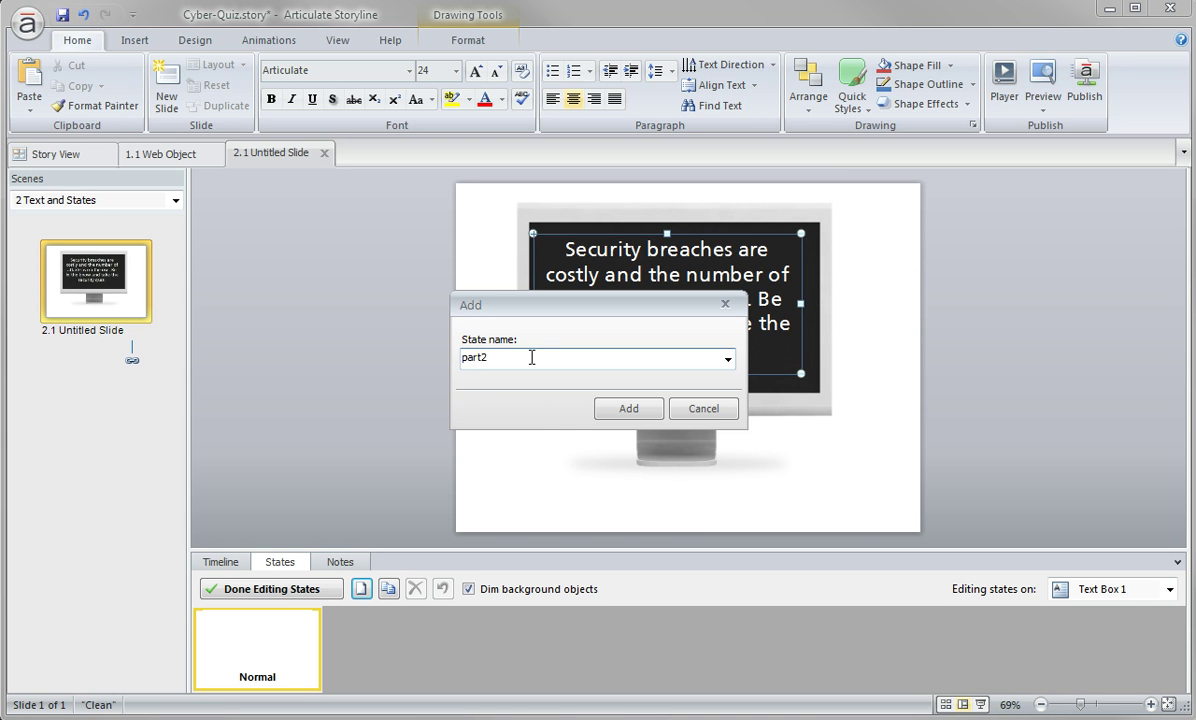
pyautogui.moveTo(505, 357); pyautogui.dragTo(432, 340)
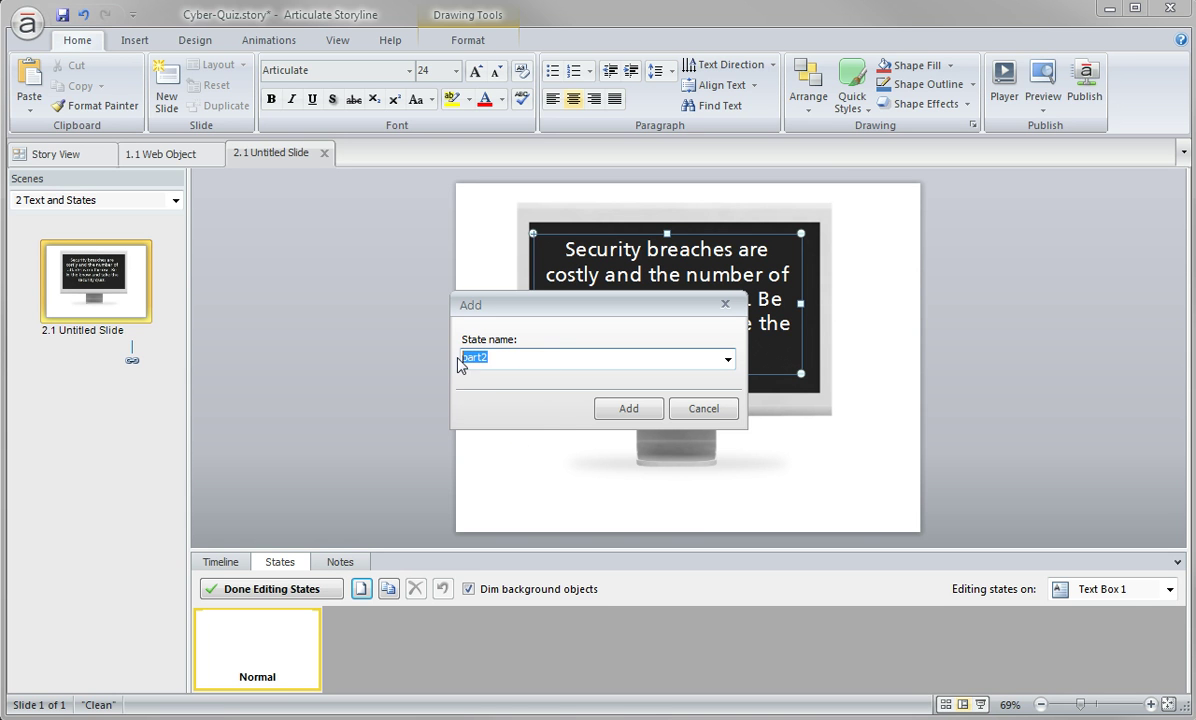
pyautogui.click(618, 410)
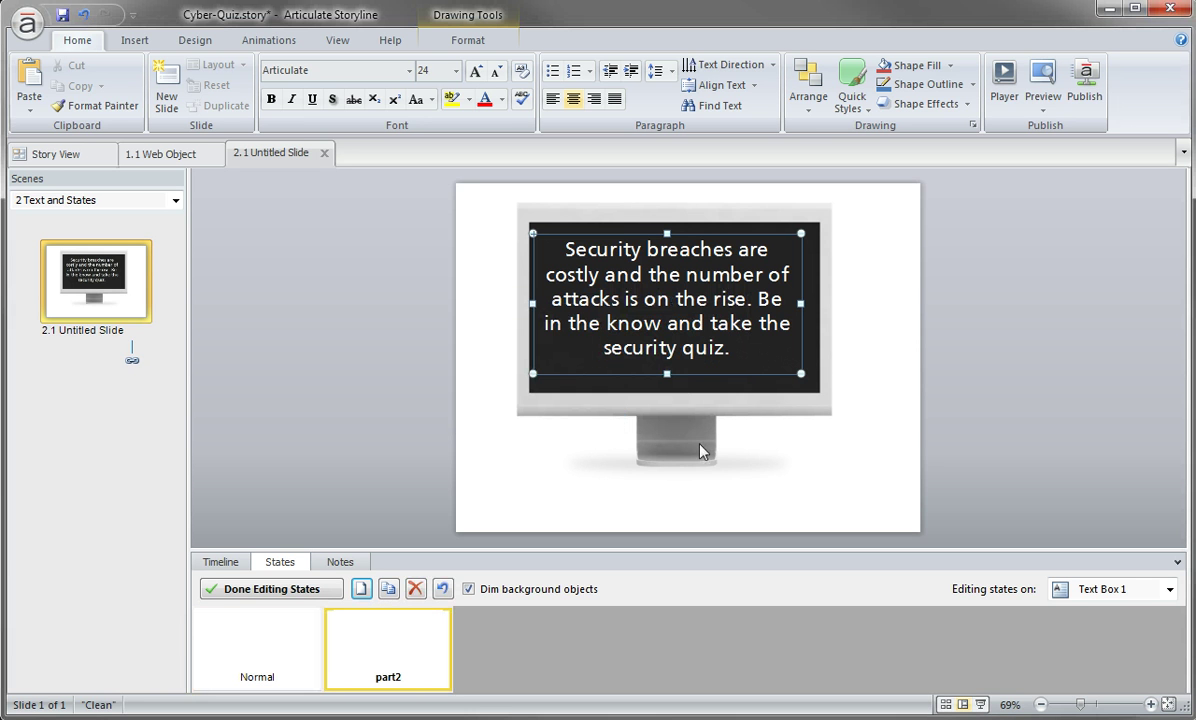
# Step: Replace the part2 text with the pasted Security Quiz question
pyautogui.click(693, 311)
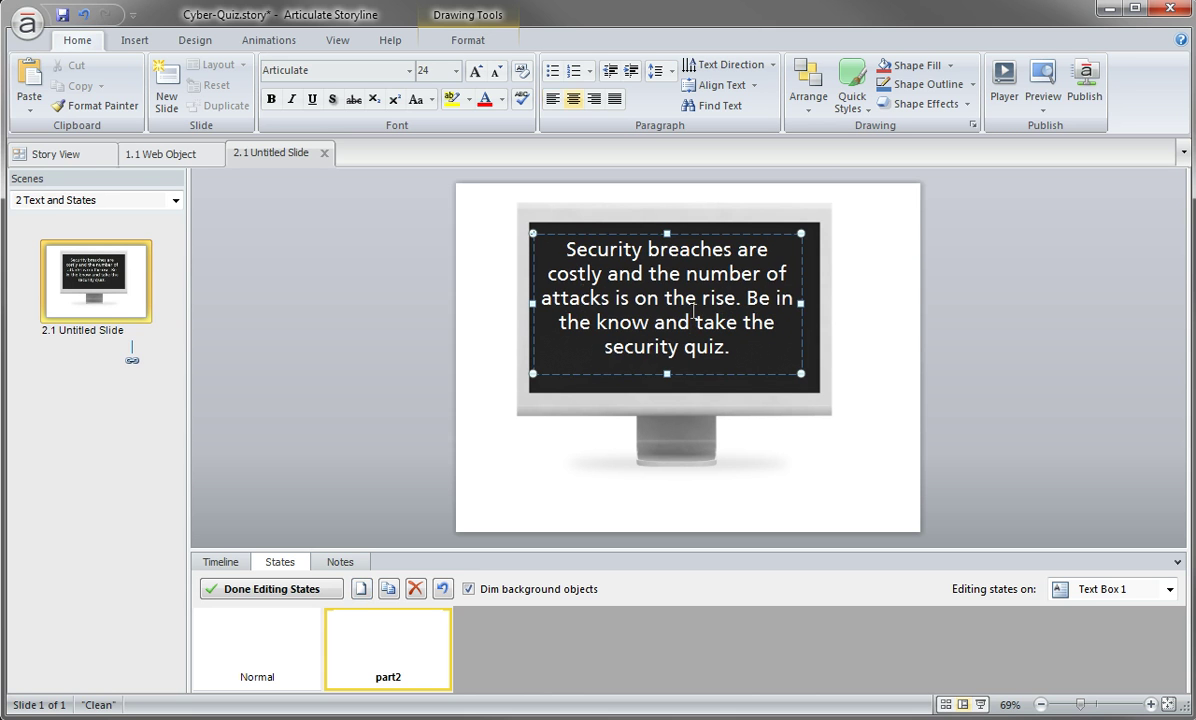
pyautogui.hotkey('ctrl', 'a')
pyautogui.write('Security Quiz: Are you the weakest link in the firm’s cyber security?')
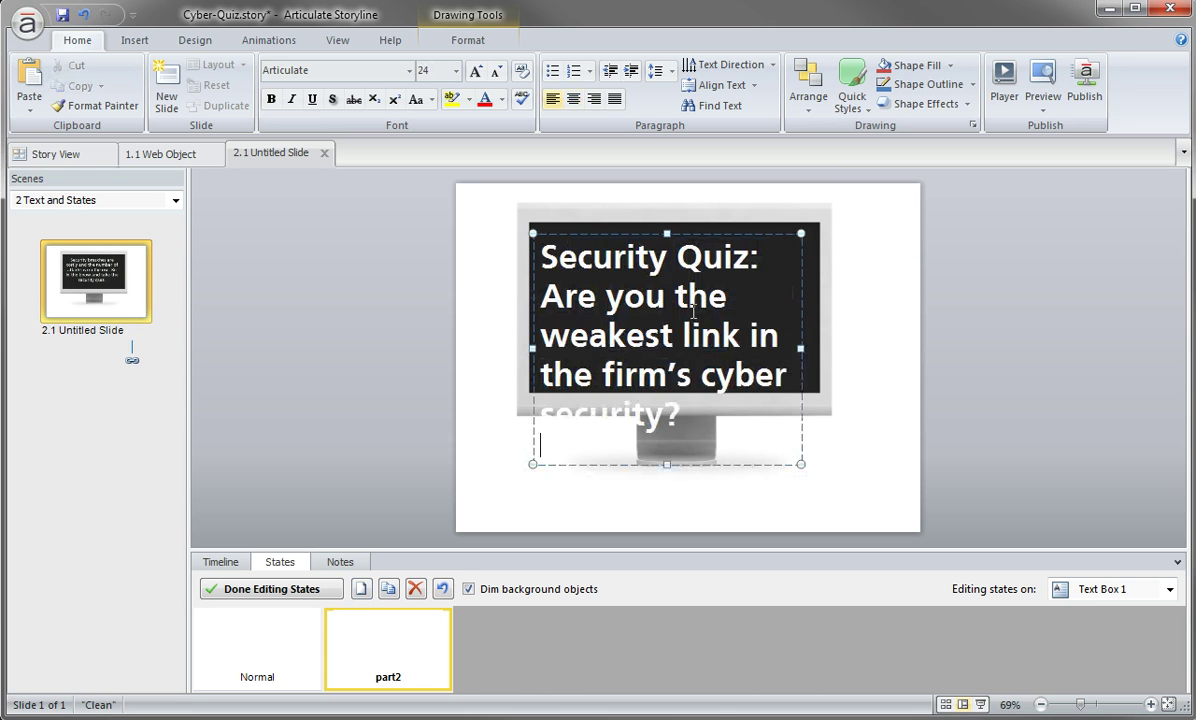
pyautogui.click(660, 232)
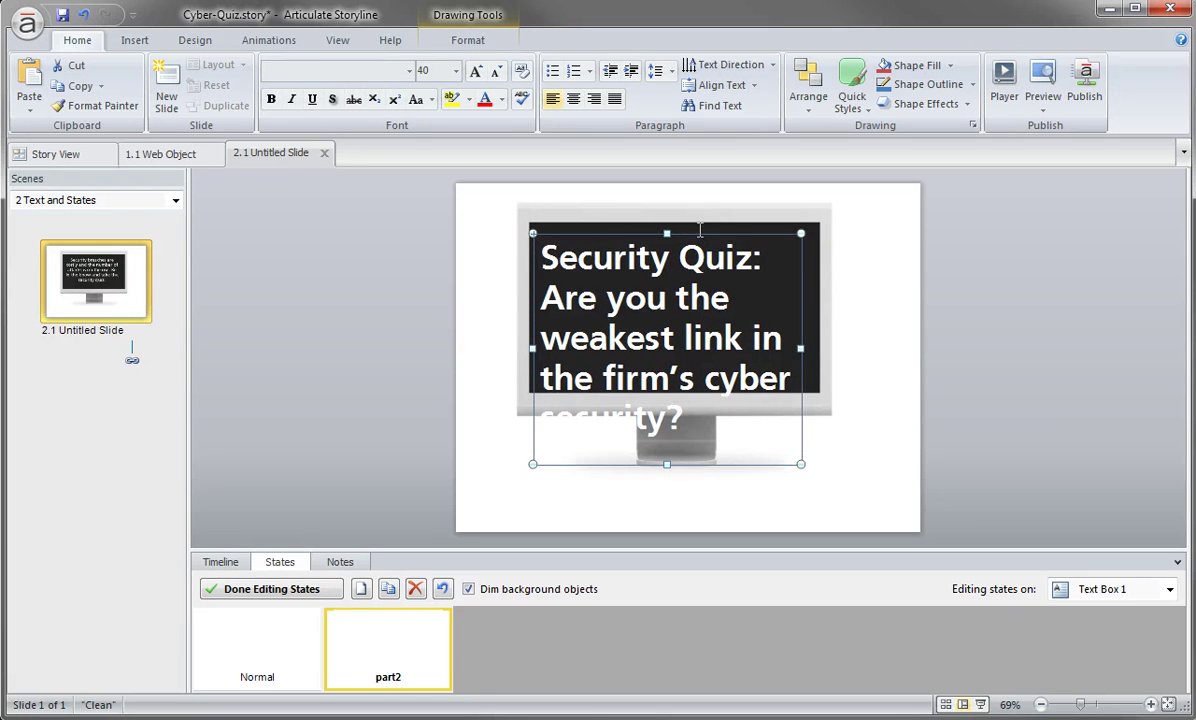
# Step: Compare with the Normal state, then set the part2 text to Articulate (Body) at 24 pt
pyautogui.click(268, 650)
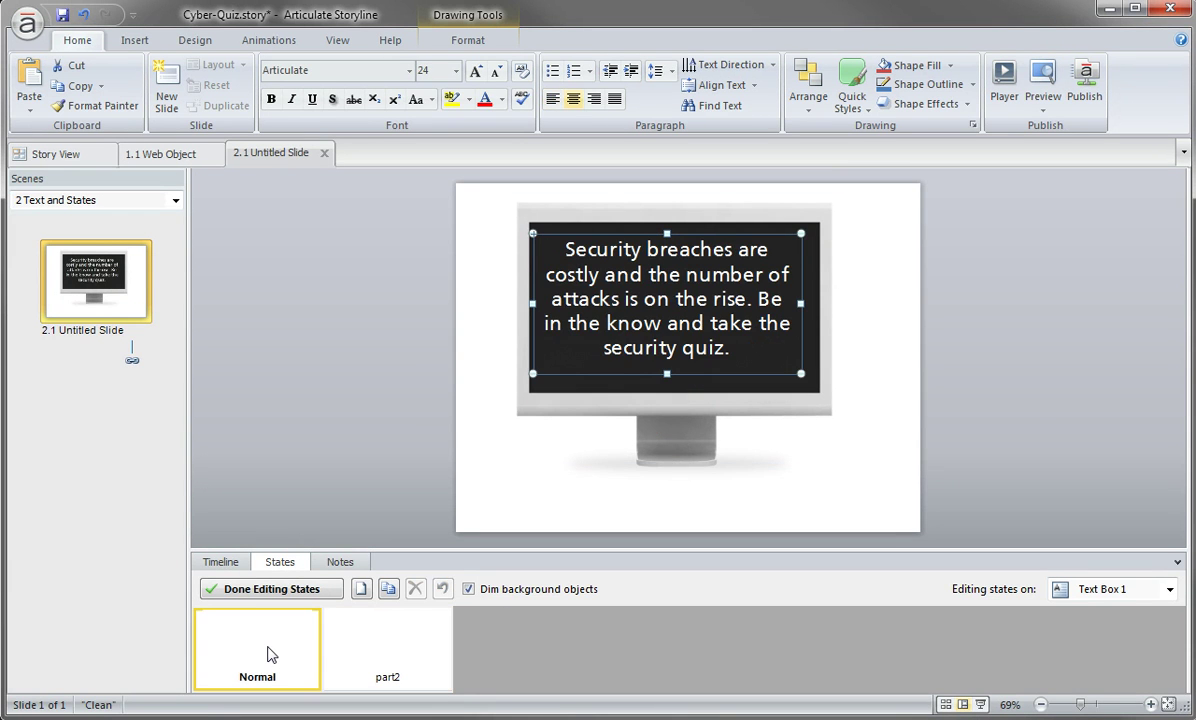
pyautogui.click(632, 256)
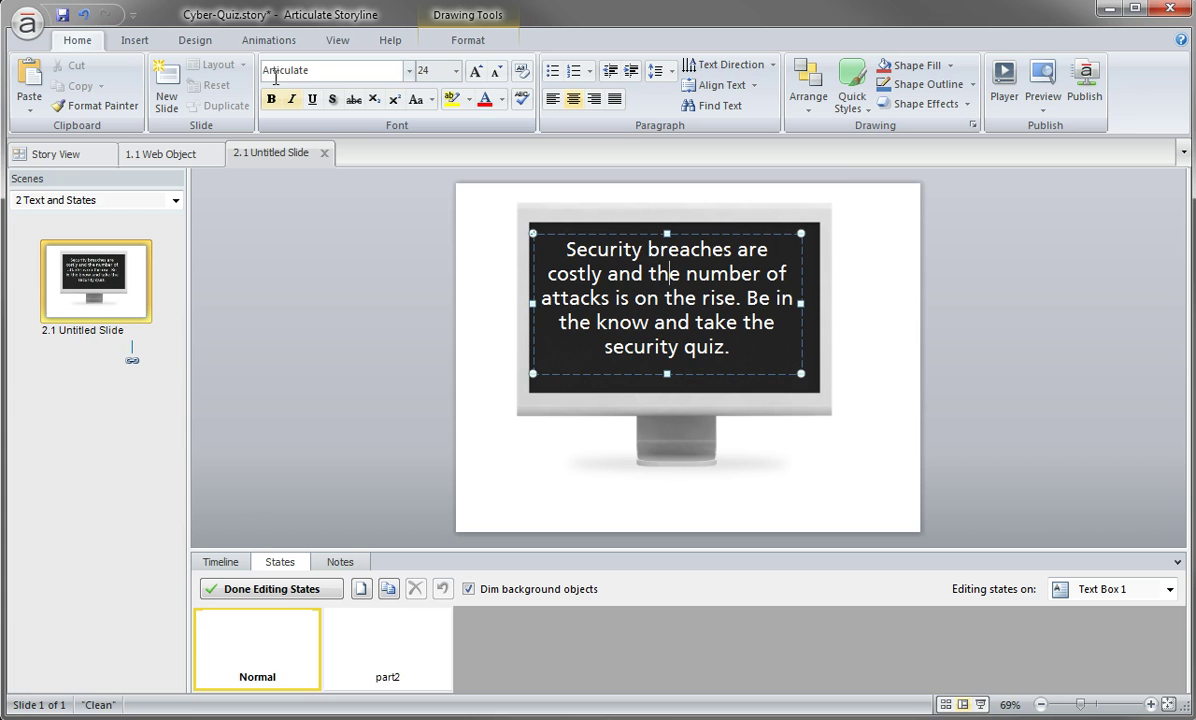
pyautogui.click(367, 632)
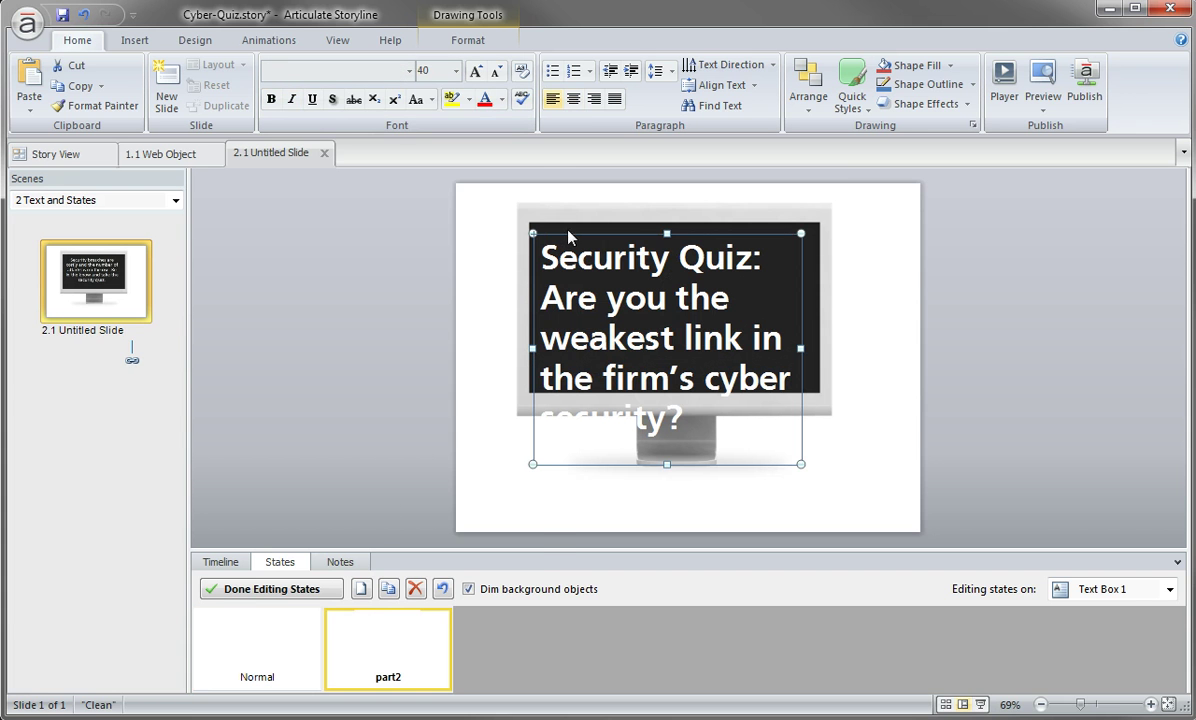
pyautogui.click(409, 70)
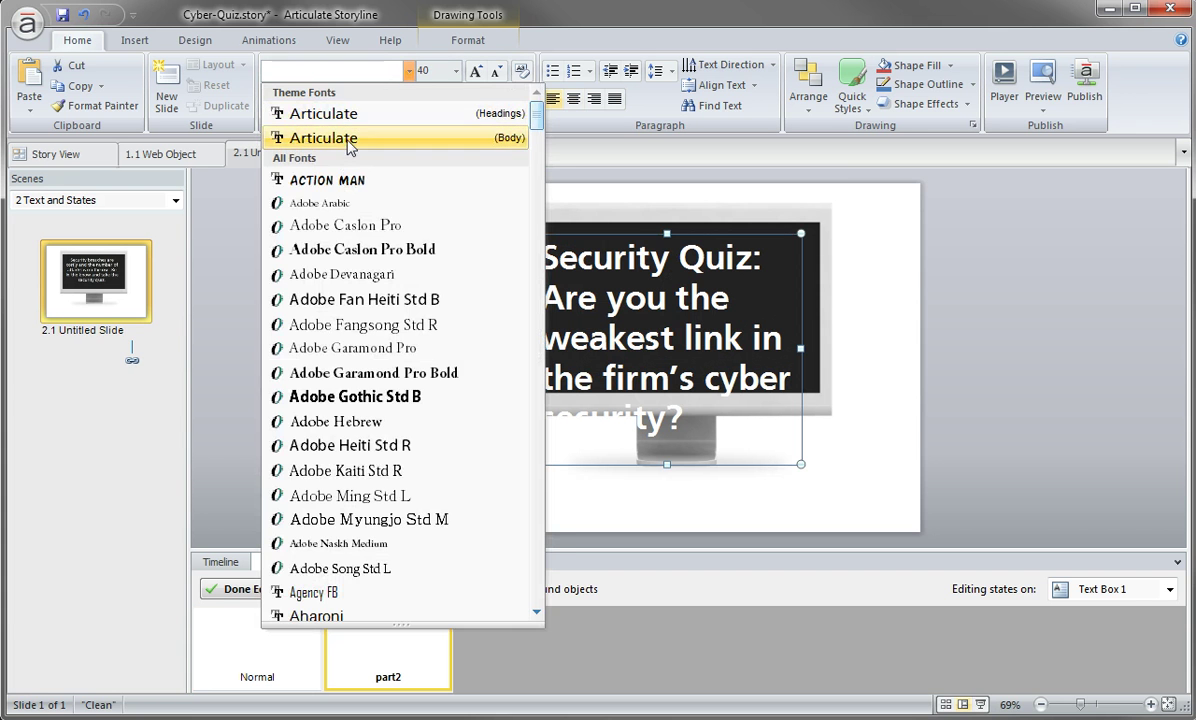
pyautogui.click(349, 140)
pyautogui.click(436, 71)
pyautogui.write('2')
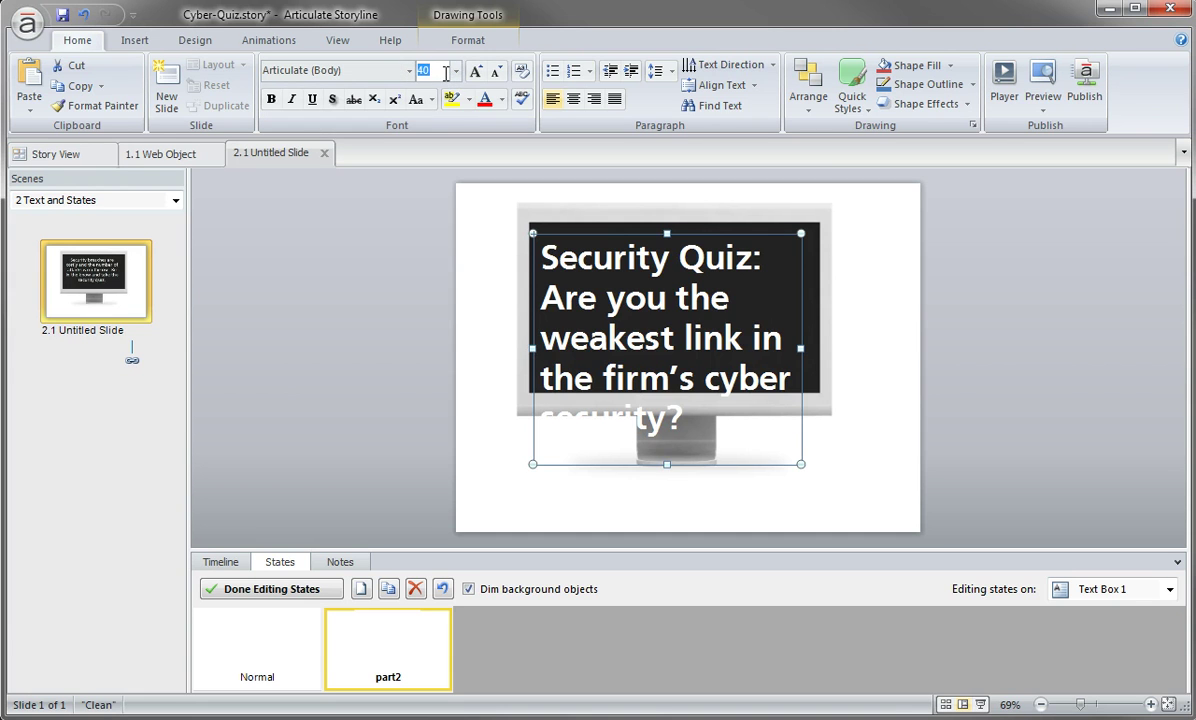
pyautogui.write('4')
pyautogui.press('Return')
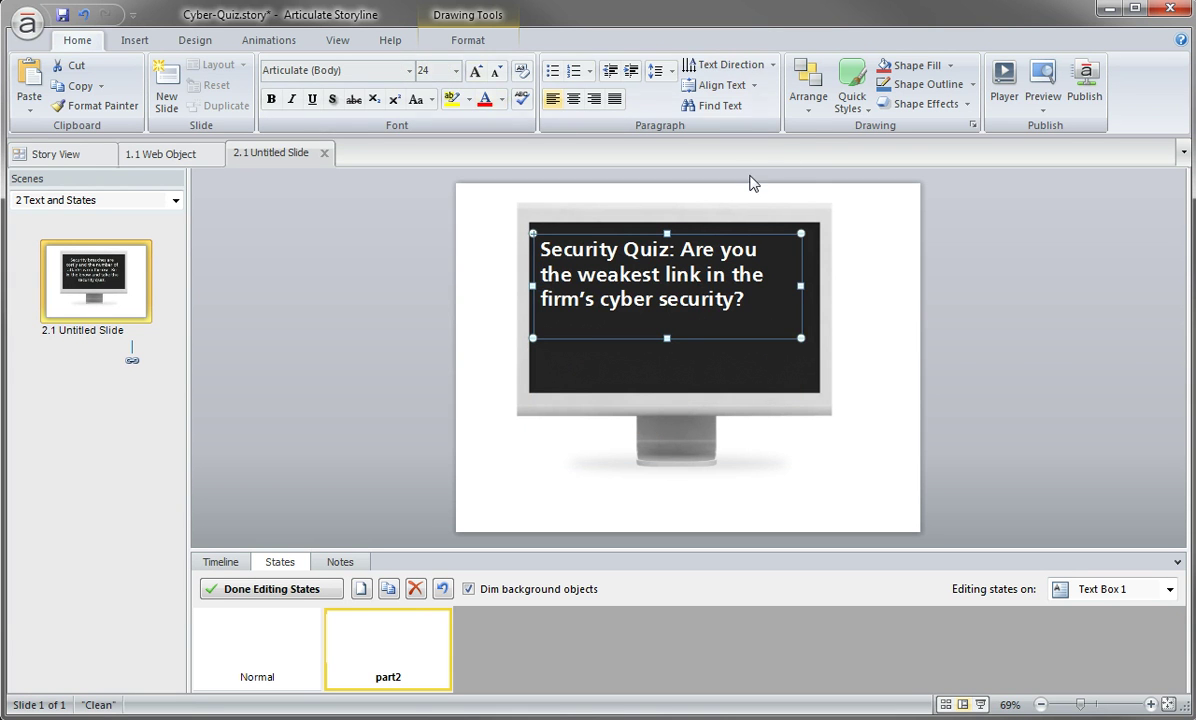
# Step: Unbold and centre the part2 quiz title, then finish editing states
pyautogui.click(270, 100)
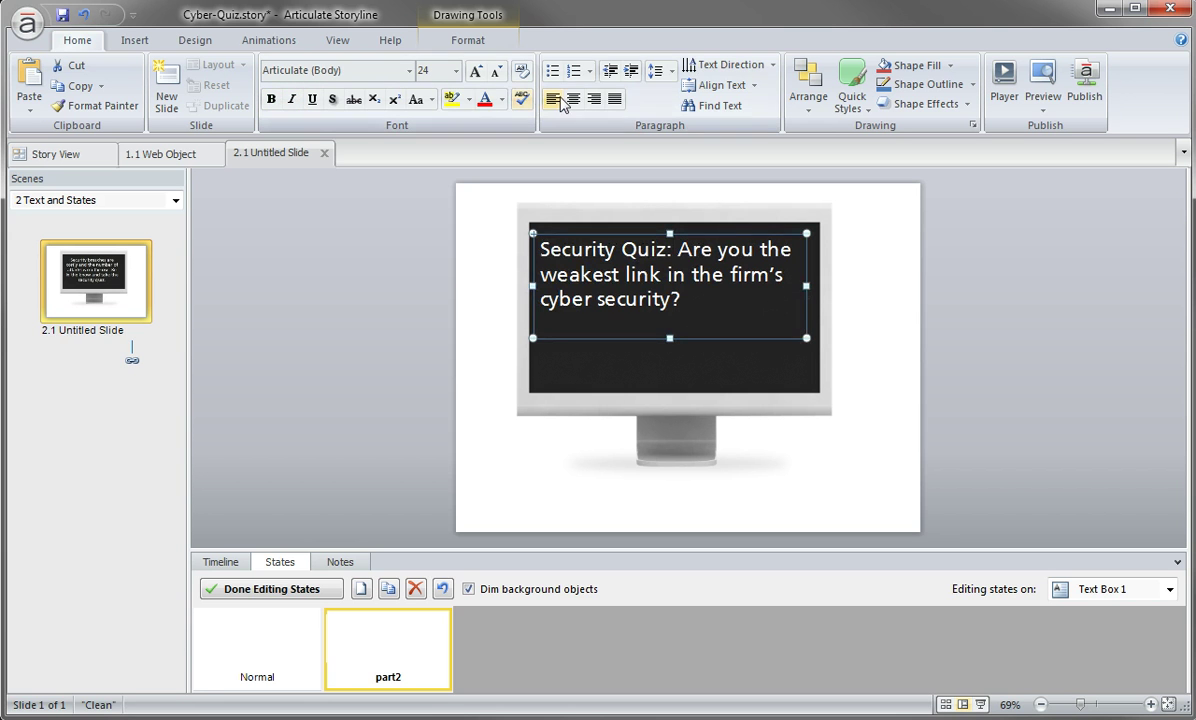
pyautogui.hotkey('ctrl', 'e')
pyautogui.click(262, 650)
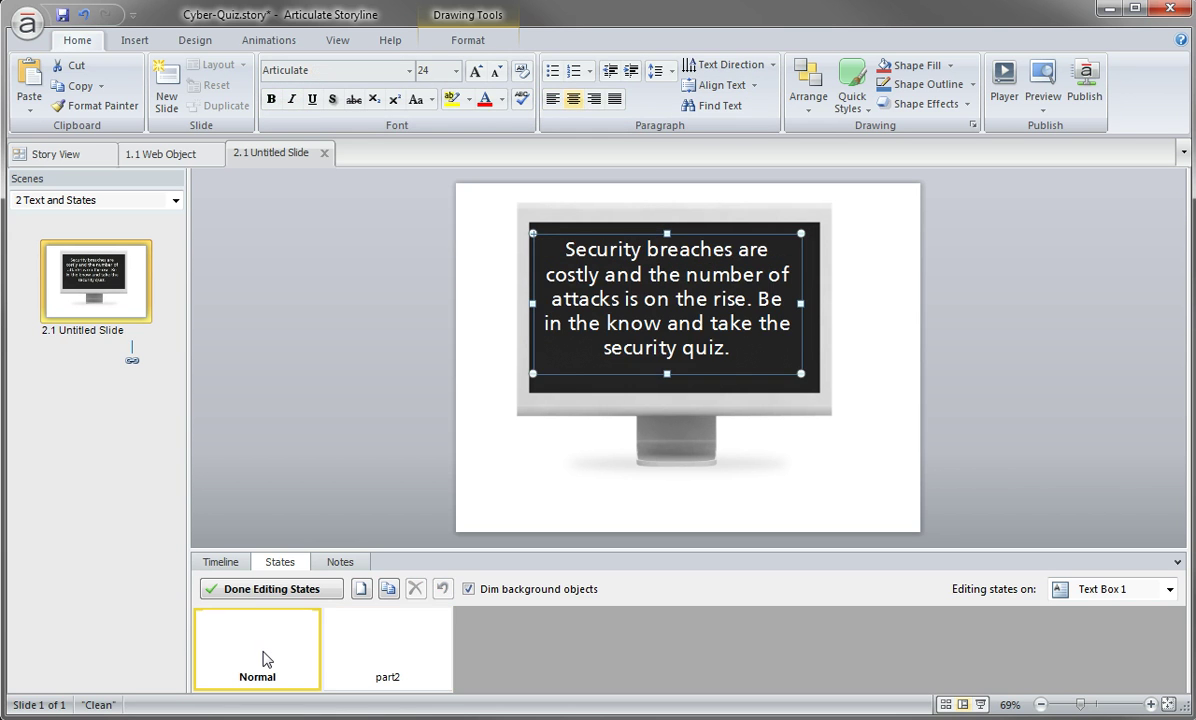
pyautogui.click(368, 646)
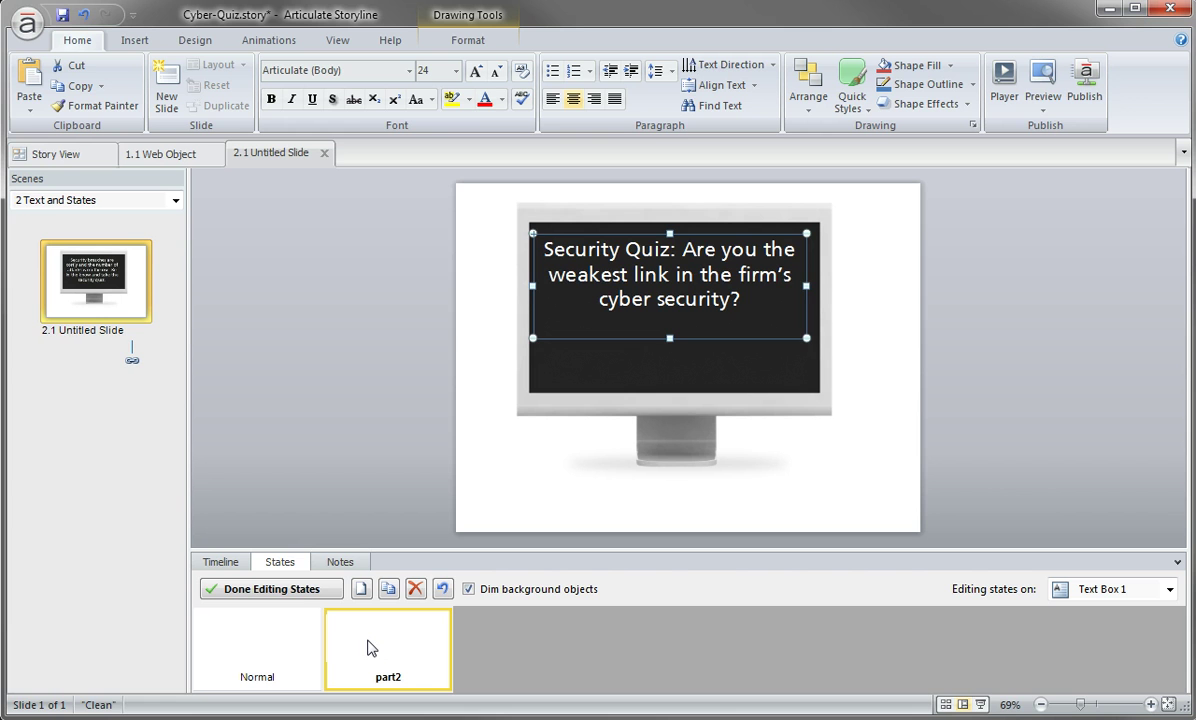
pyautogui.click(286, 643)
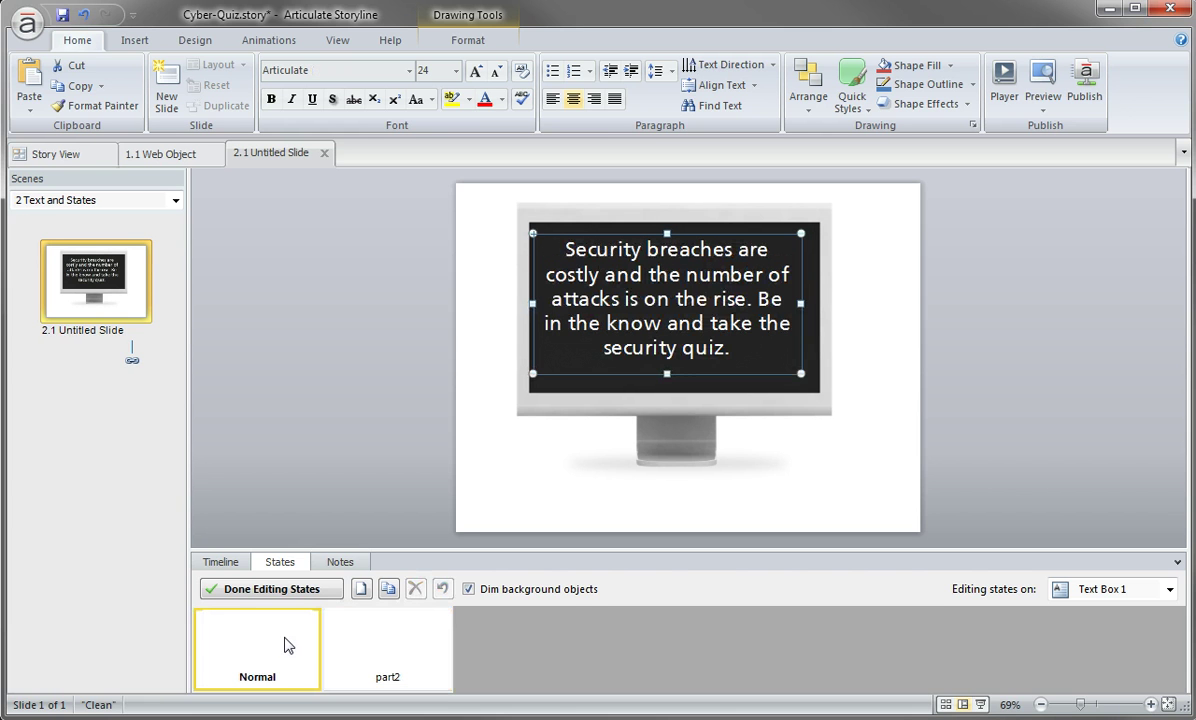
pyautogui.click(221, 561)
# Step: Rename the Text Box 1 layer to 'instructions'
pyautogui.doubleClick(304, 607)
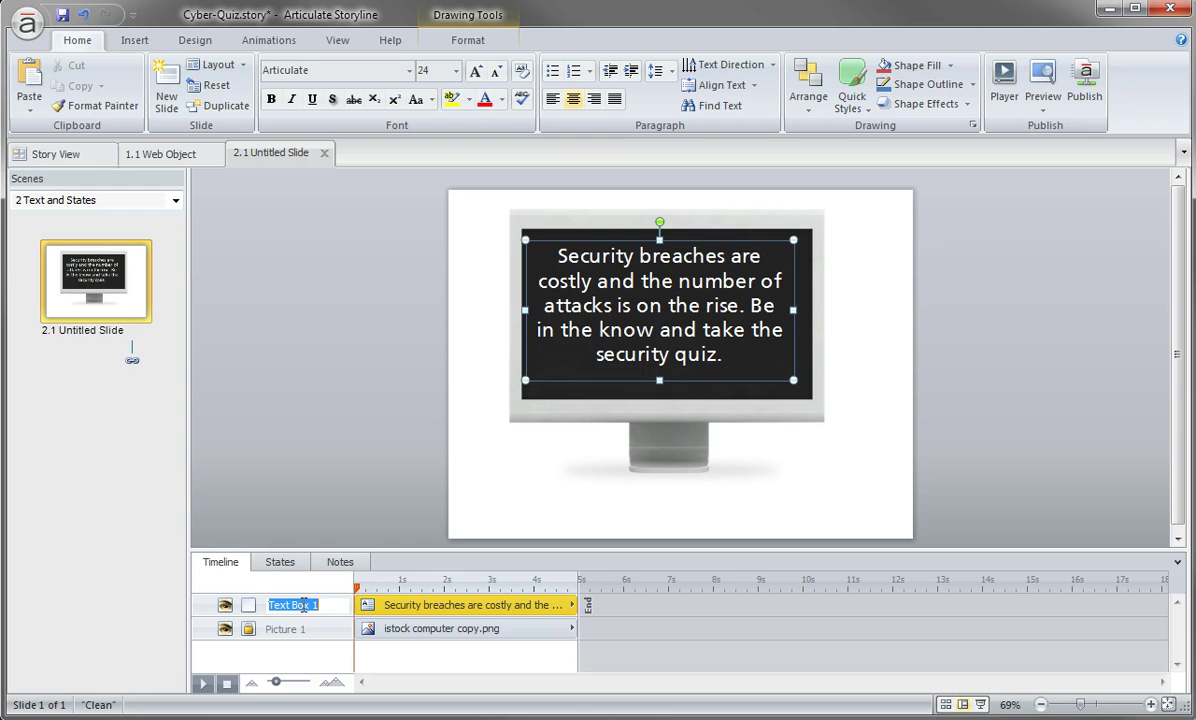
pyautogui.write('instructions')
pyautogui.press('Return')
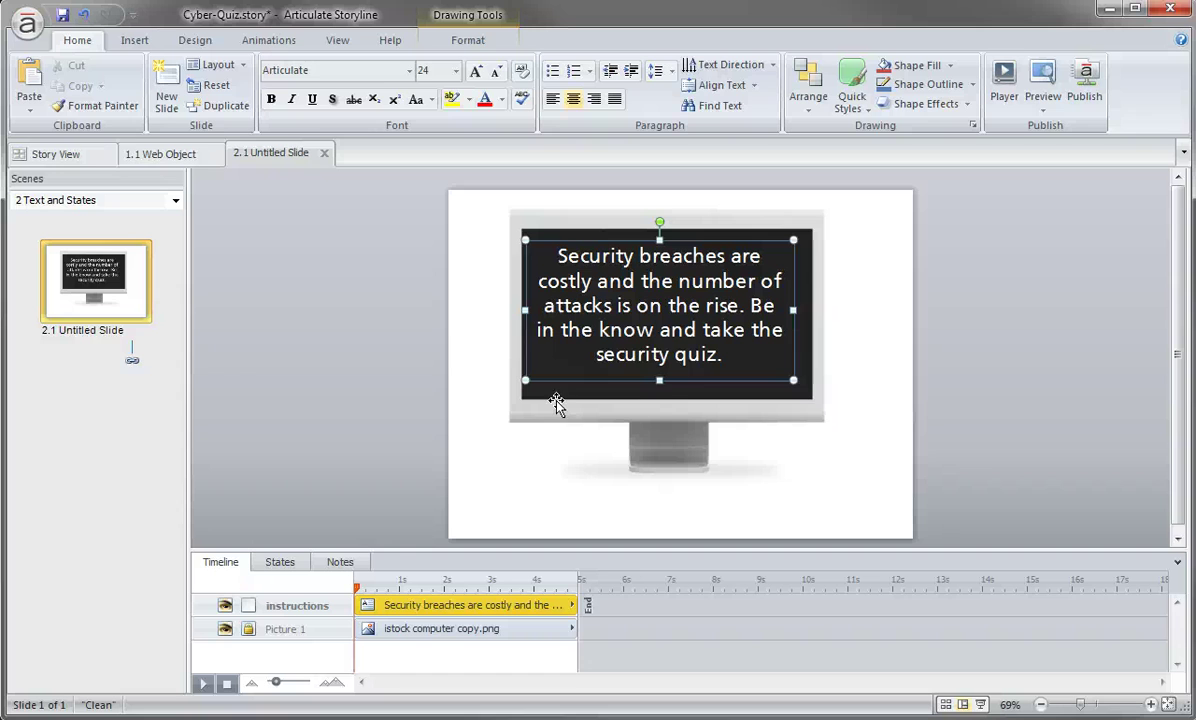
# Step: Add a button labelled 'Continue' below the monitor's lower right
pyautogui.click(123, 48)
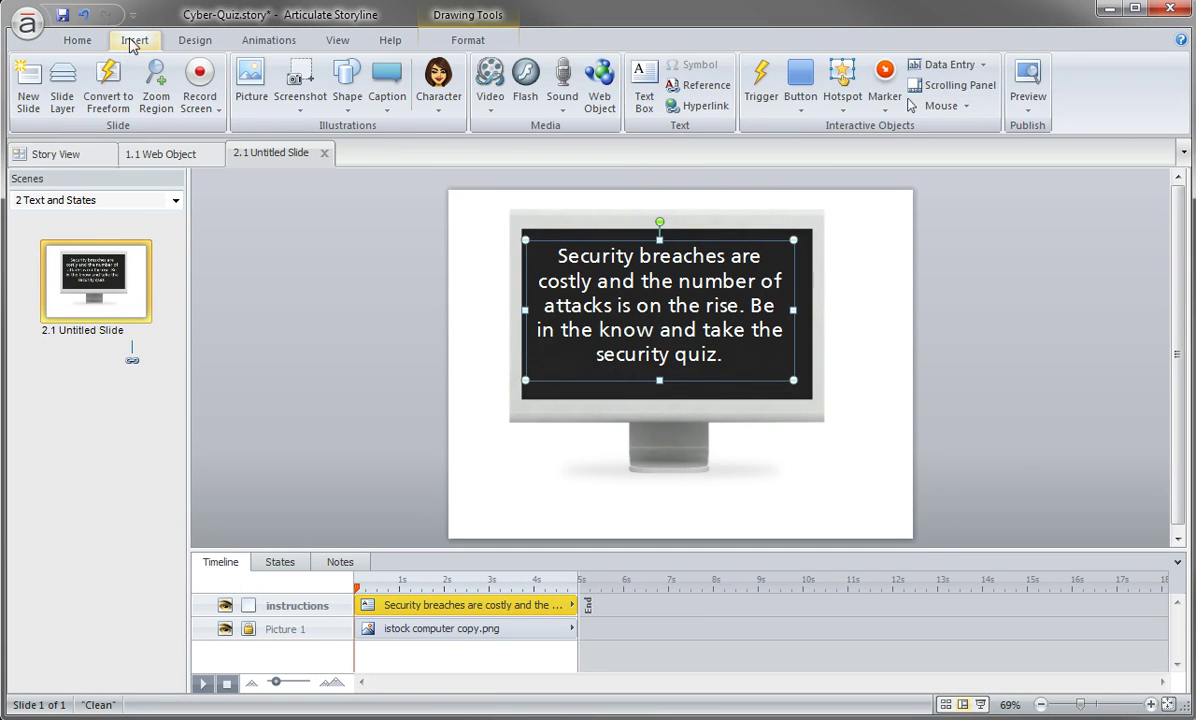
pyautogui.click(800, 88)
pyautogui.click(836, 167)
pyautogui.moveTo(769, 478); pyautogui.dragTo(868, 506)
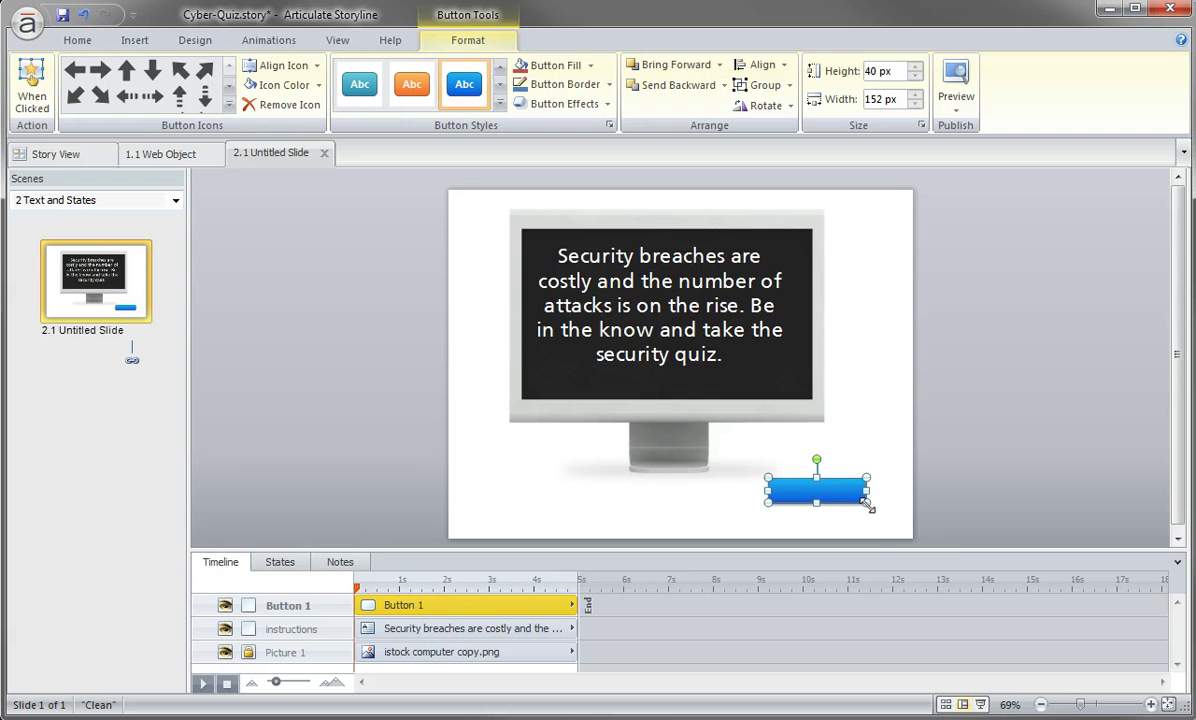
pyautogui.write('Continue')
pyautogui.press('Return')
pyautogui.press('BackSpace')
pyautogui.click(606, 305)
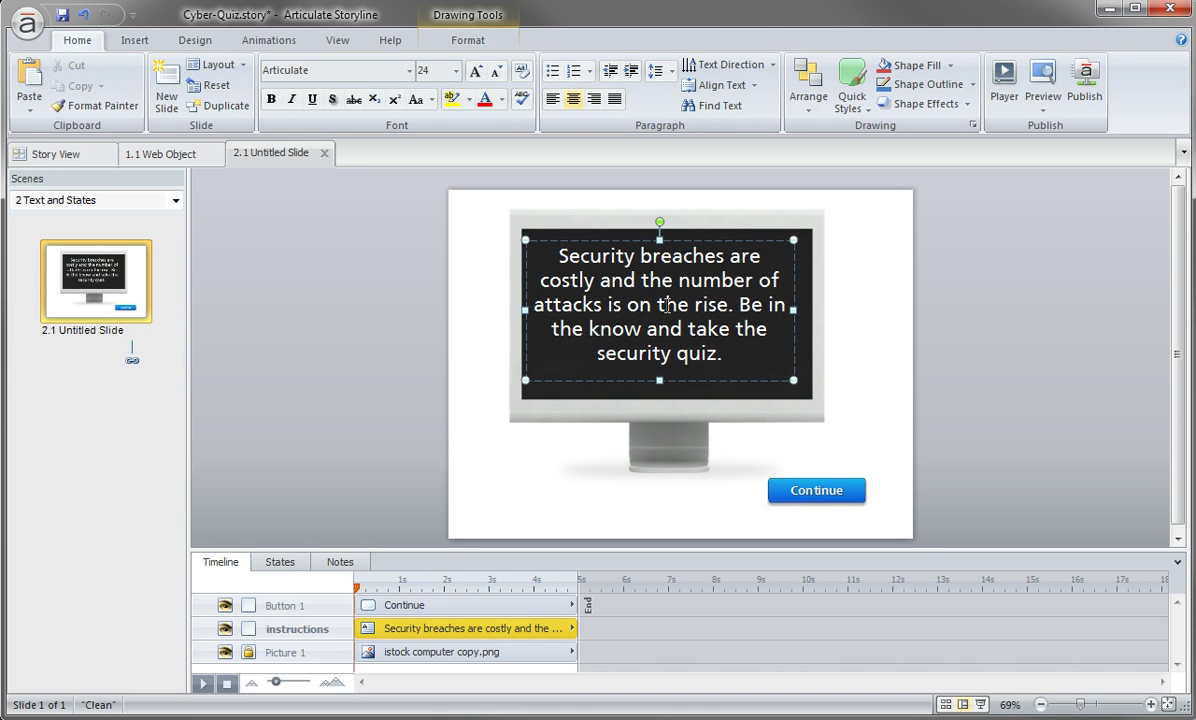
# Step: Check the part2 state, reveal the Triggers panel, and select the Continue button
pyautogui.click(280, 562)
pyautogui.click(422, 638)
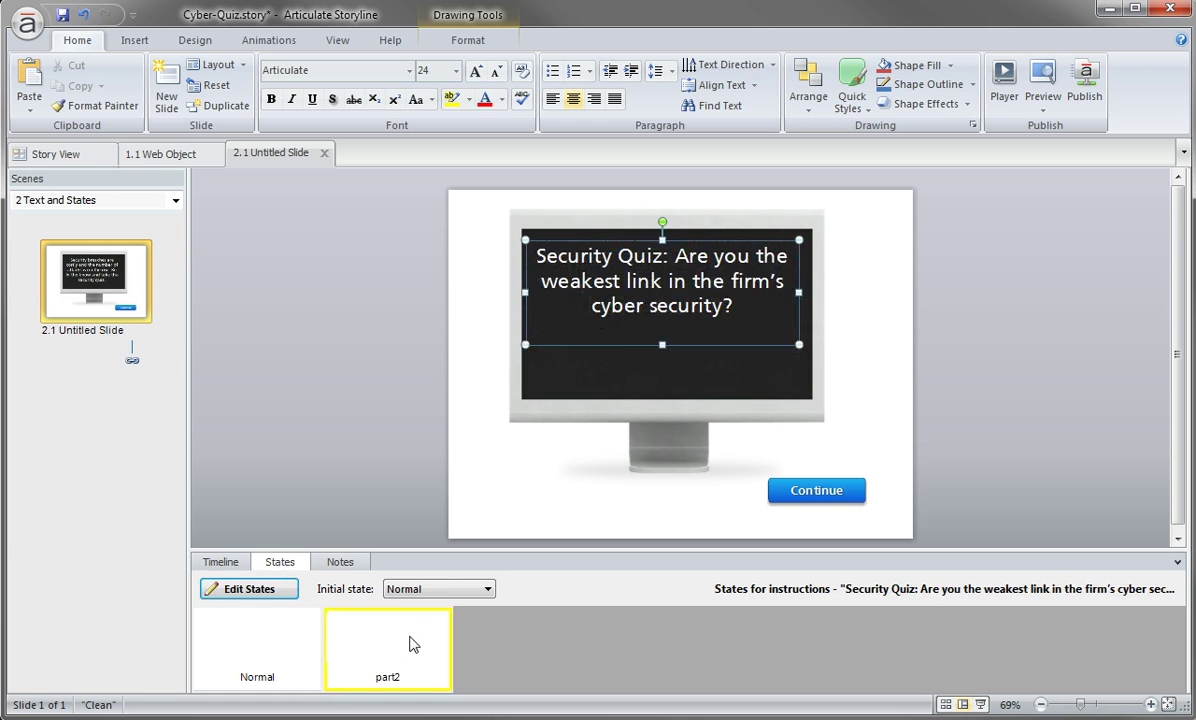
pyautogui.click(1083, 438)
pyautogui.moveTo(1190, 422); pyautogui.dragTo(1005, 432)
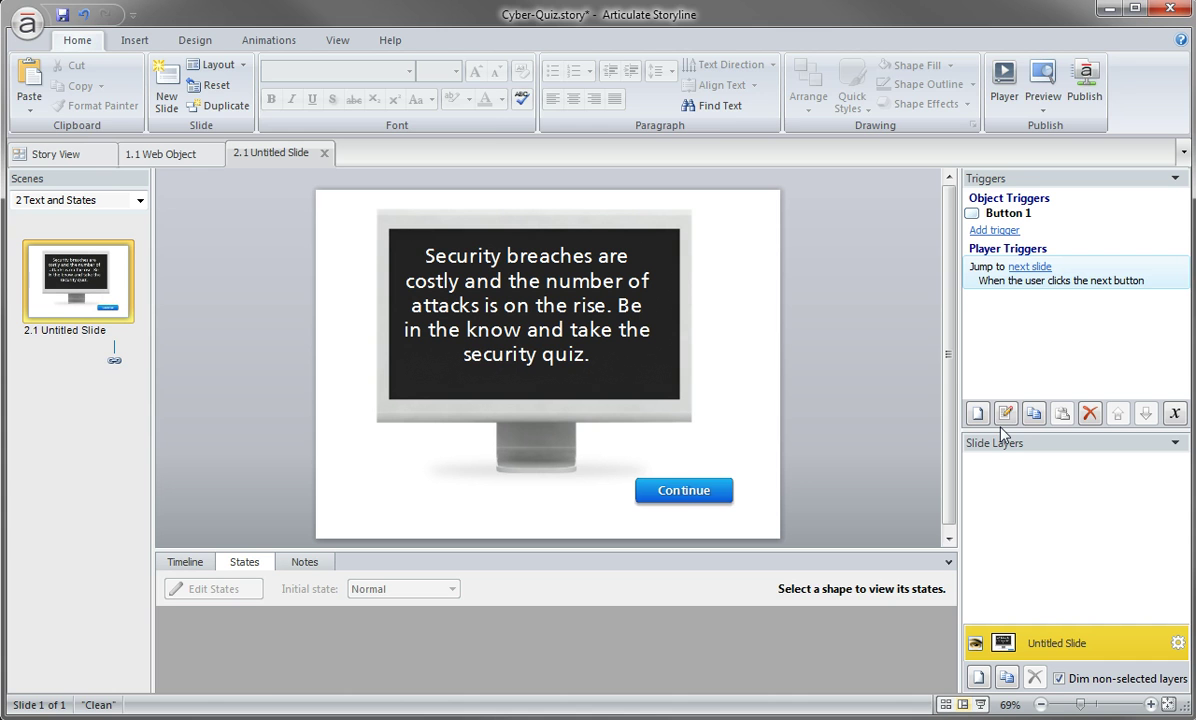
pyautogui.click(724, 497)
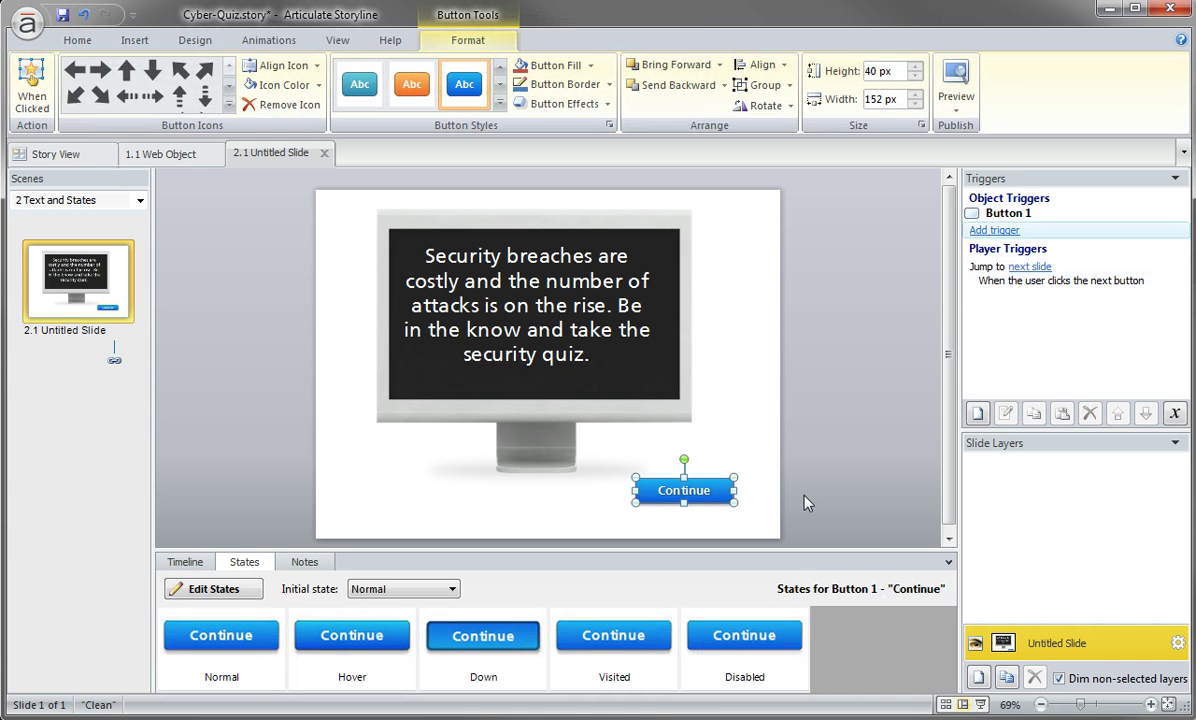
# Step: Create a trigger changing the instructions text box to part2 when the user clicks
pyautogui.click(978, 415)
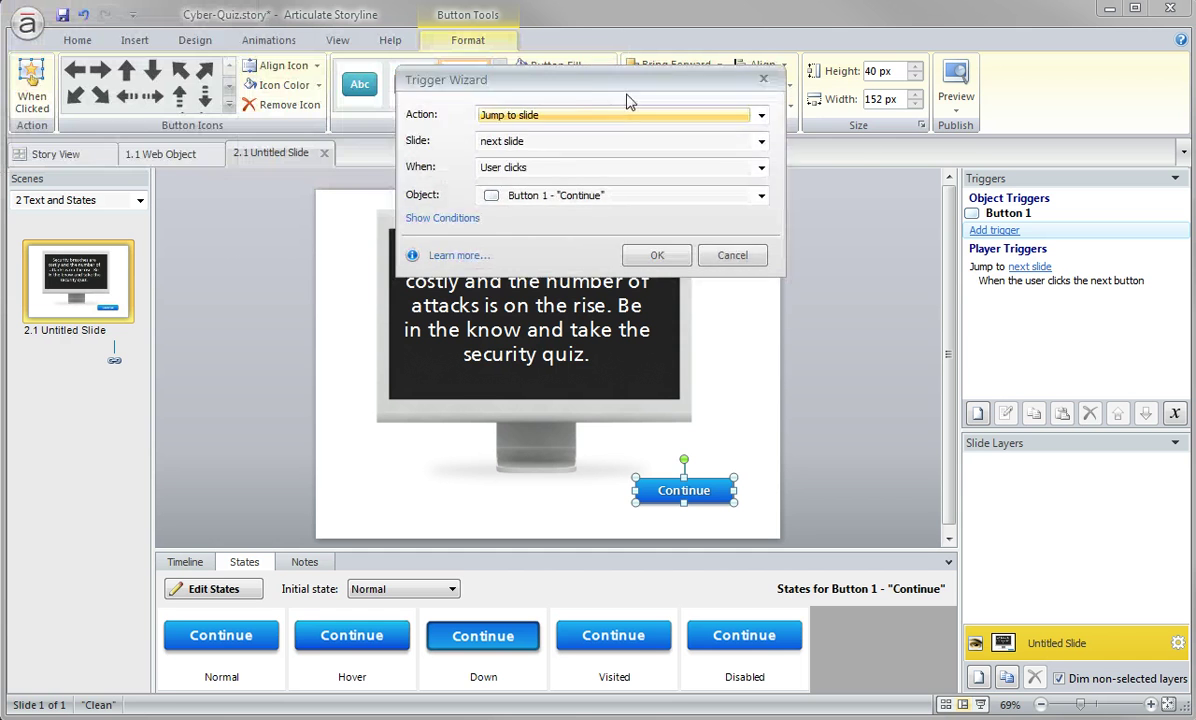
pyautogui.moveTo(628, 100); pyautogui.dragTo(327, 110)
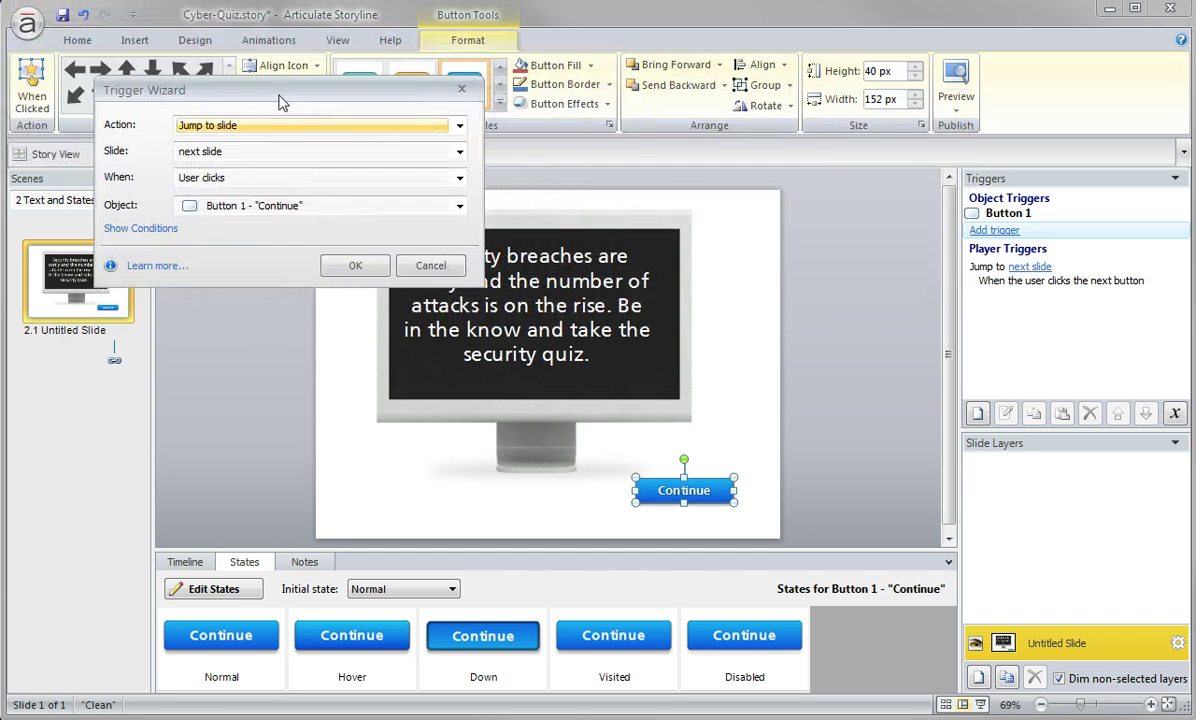
pyautogui.click(183, 134)
pyautogui.scroll(1, 188, 130)
pyautogui.click(209, 160)
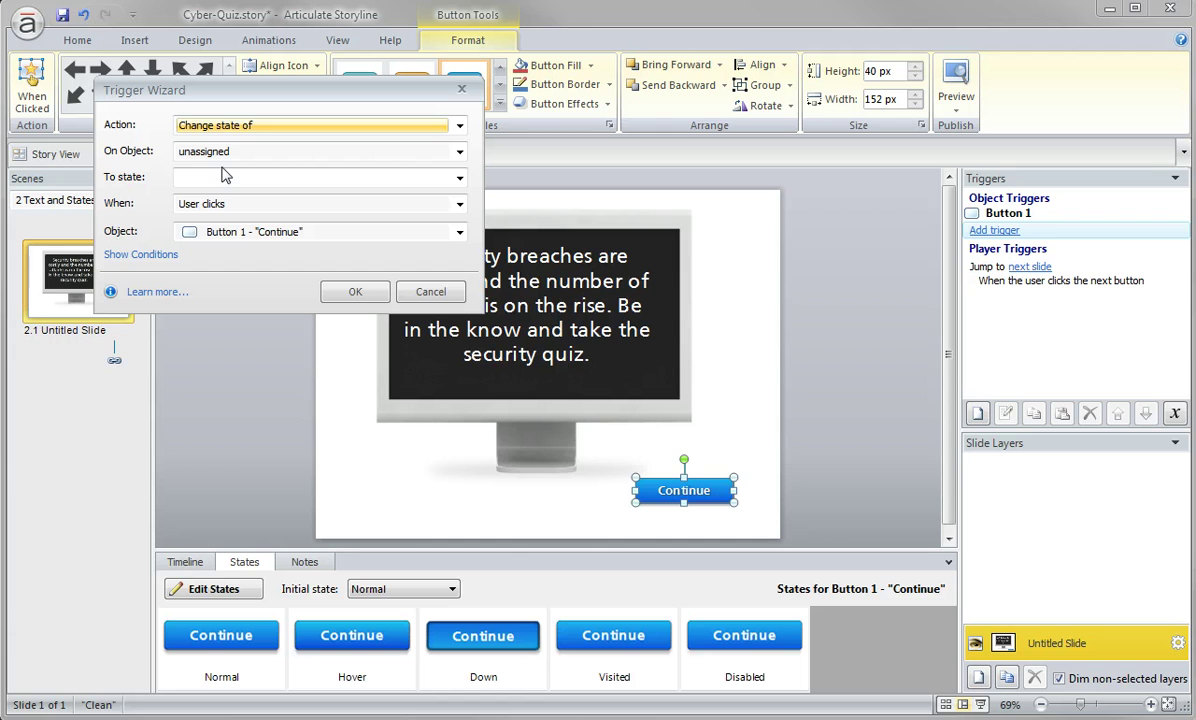
pyautogui.click(187, 155)
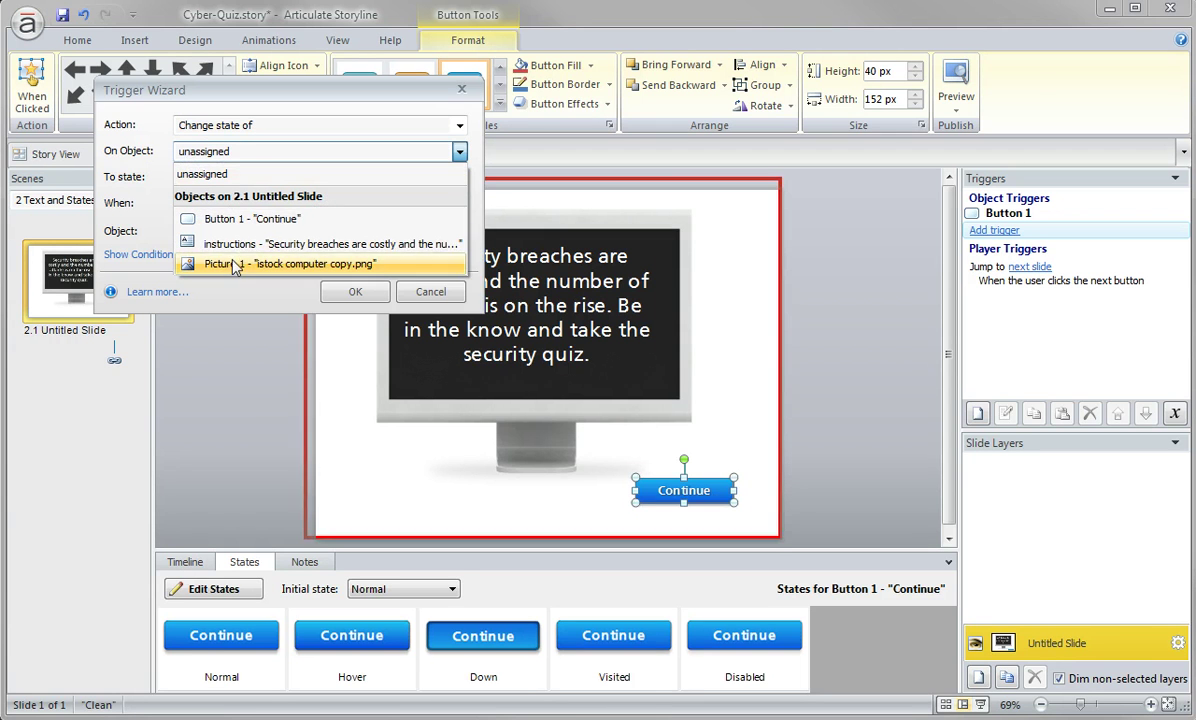
pyautogui.click(283, 249)
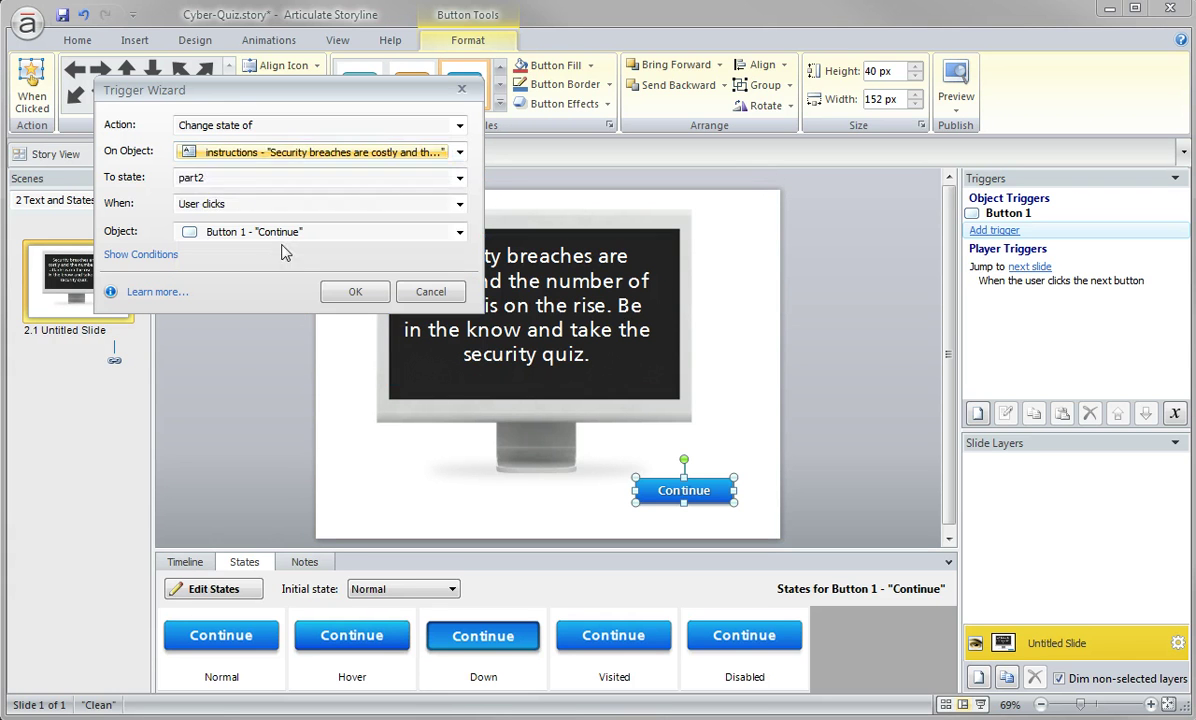
pyautogui.click(201, 180)
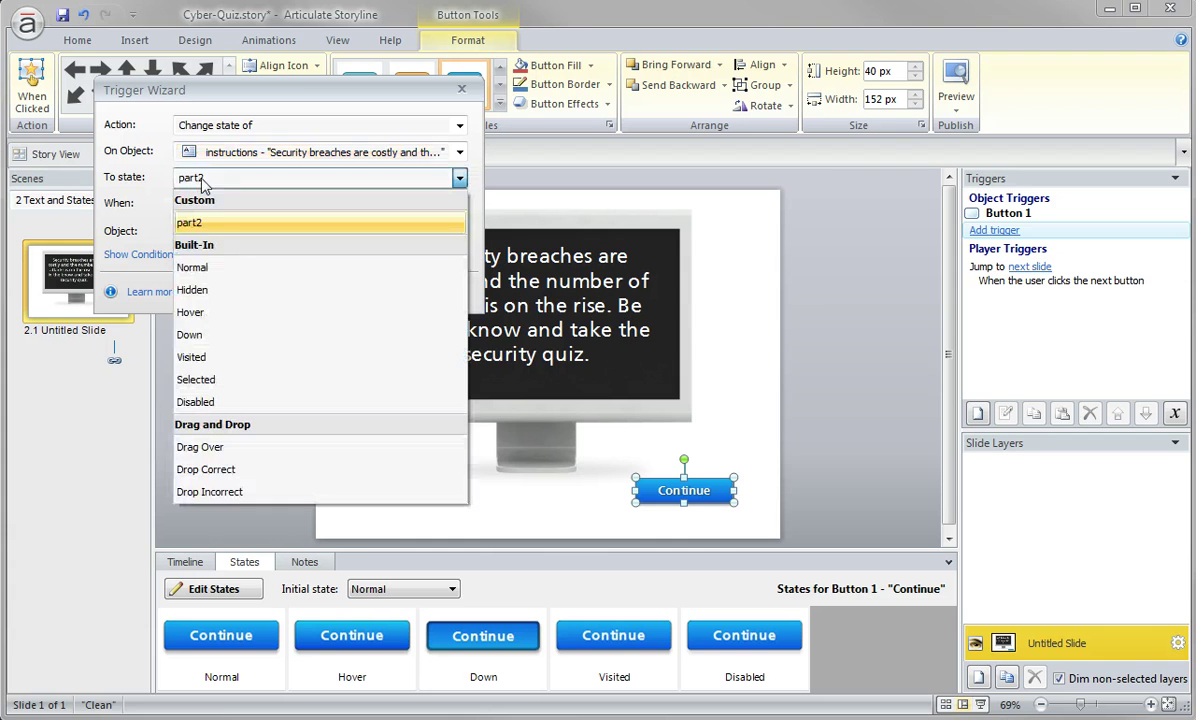
pyautogui.click(232, 224)
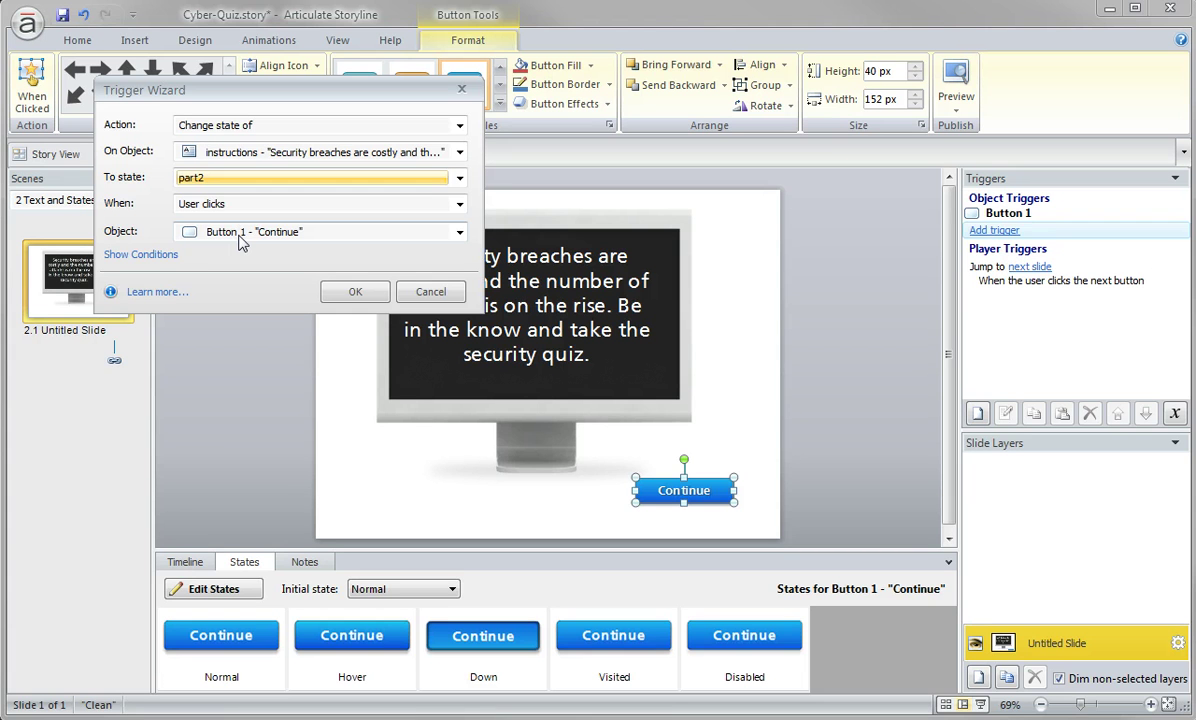
pyautogui.click(355, 292)
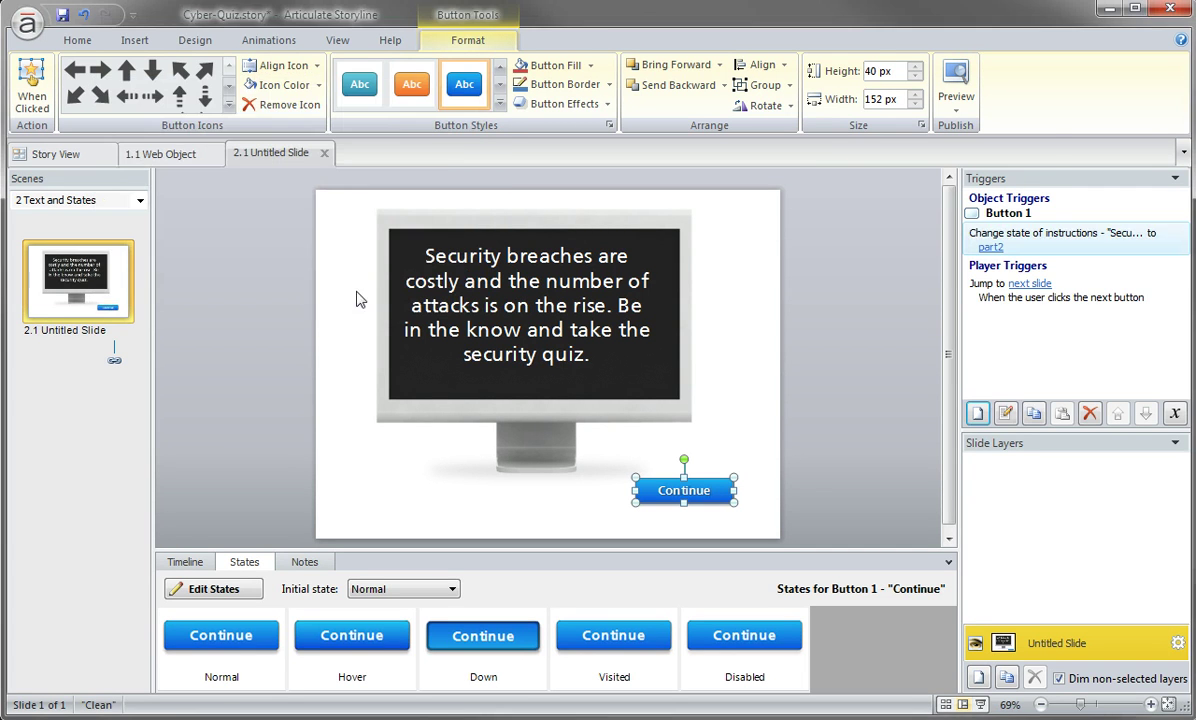
# Step: Preview this slide and press Continue to see the Security Quiz question appear
pyautogui.click(956, 100)
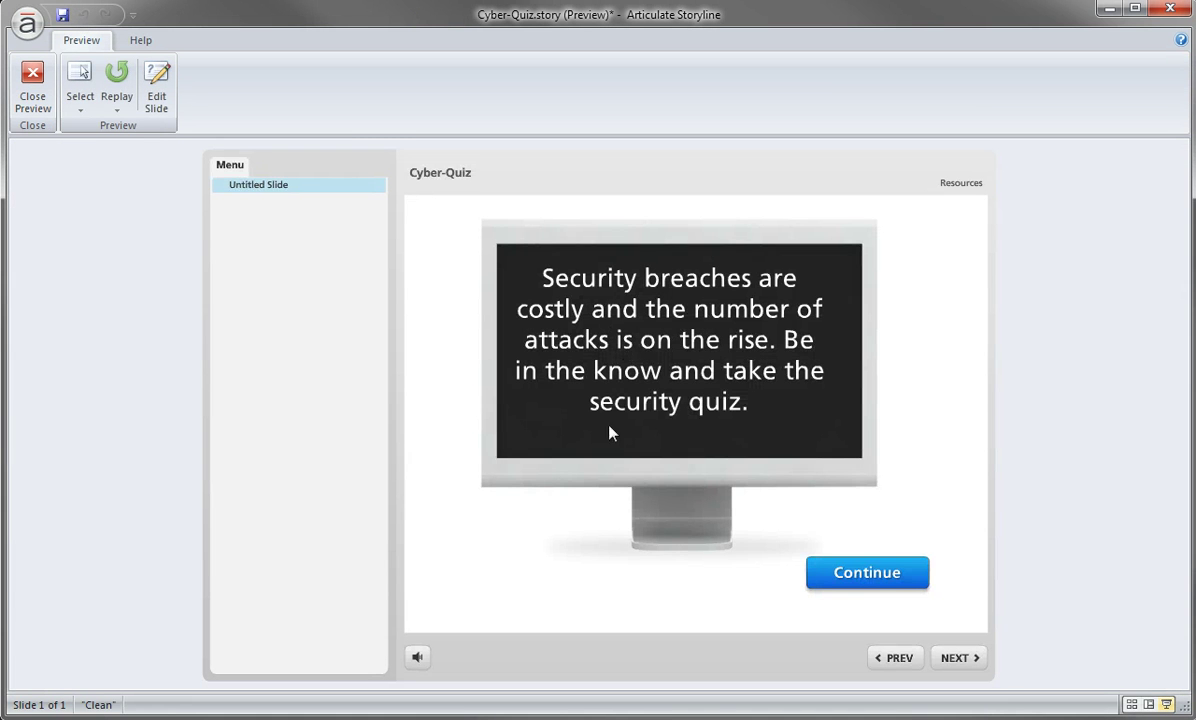
pyautogui.click(872, 580)
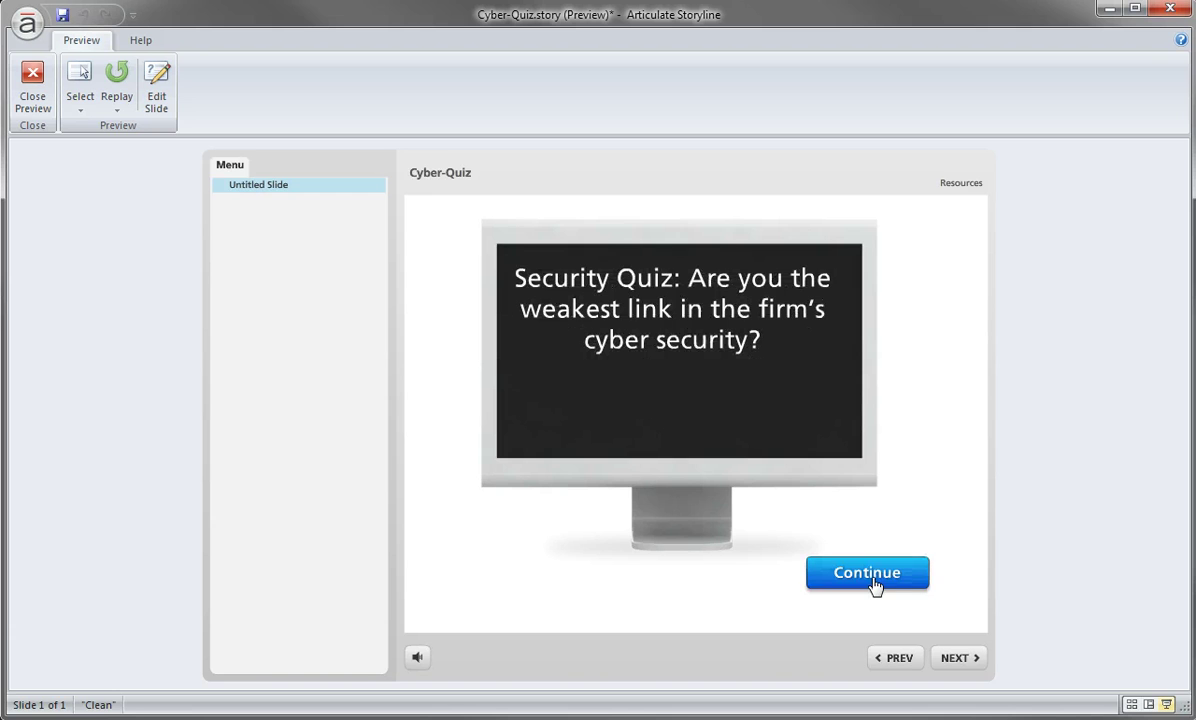